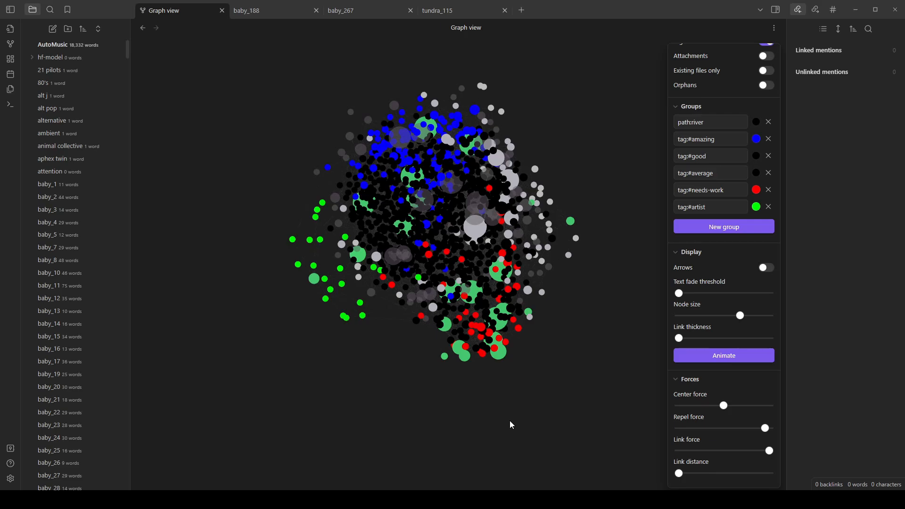
pyautogui.scroll(1, 592, 300)
pyautogui.moveTo(558, 280); pyautogui.dragTo(608, 334)
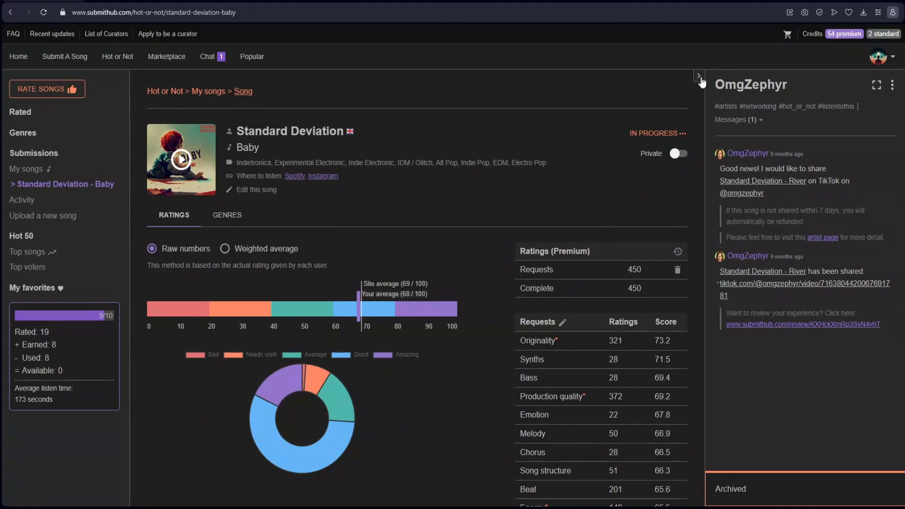
# Step: Collapse the chat panel and compare the song's rating chart as a weighted average and as raw numbers
pyautogui.click(698, 76)
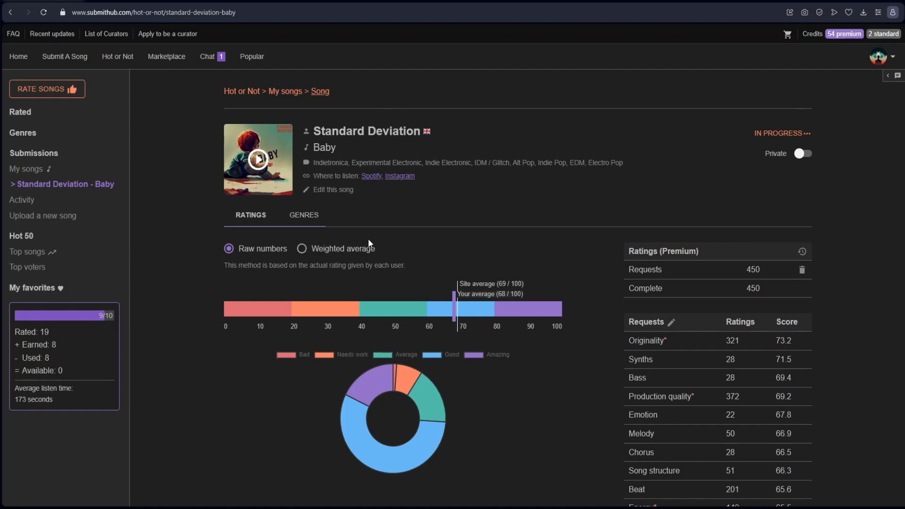
pyautogui.scroll(-2, 366, 238)
pyautogui.scroll(2, 344, 218)
pyautogui.scroll(-1, 385, 189)
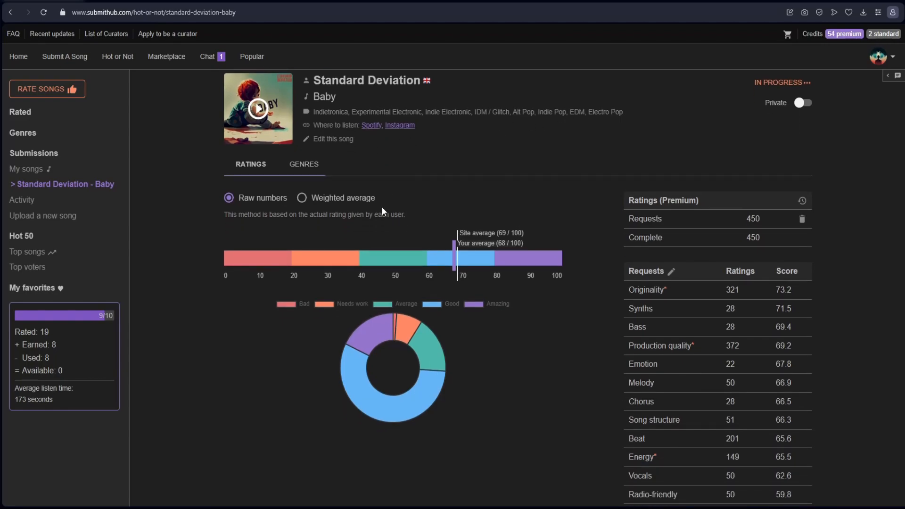
pyautogui.scroll(-1, 383, 256)
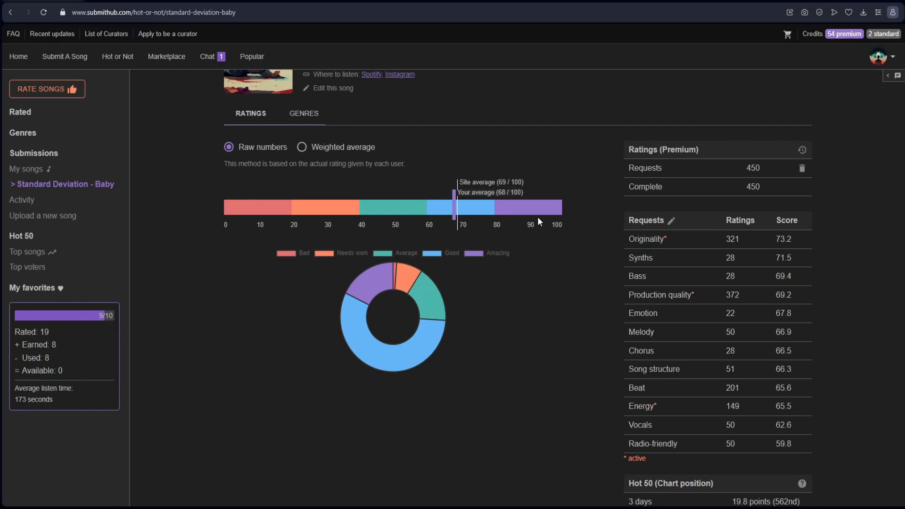
pyautogui.click(302, 148)
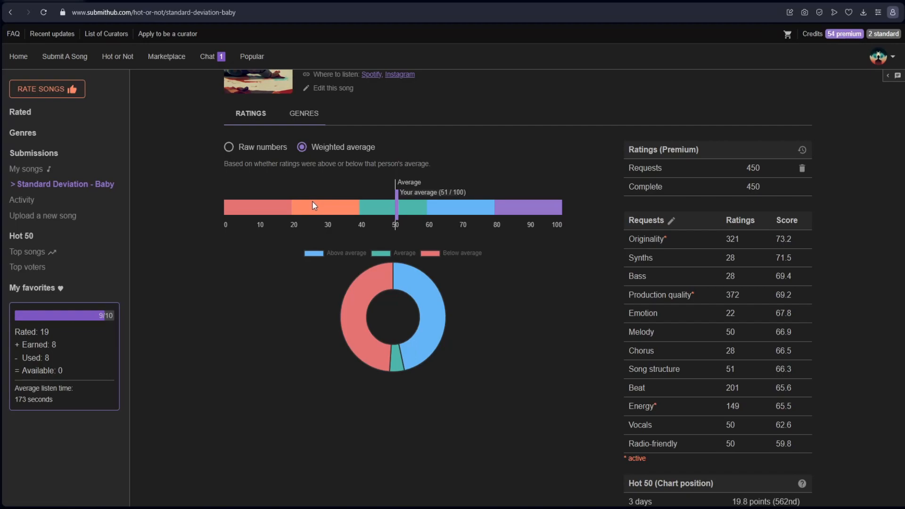
pyautogui.click(241, 146)
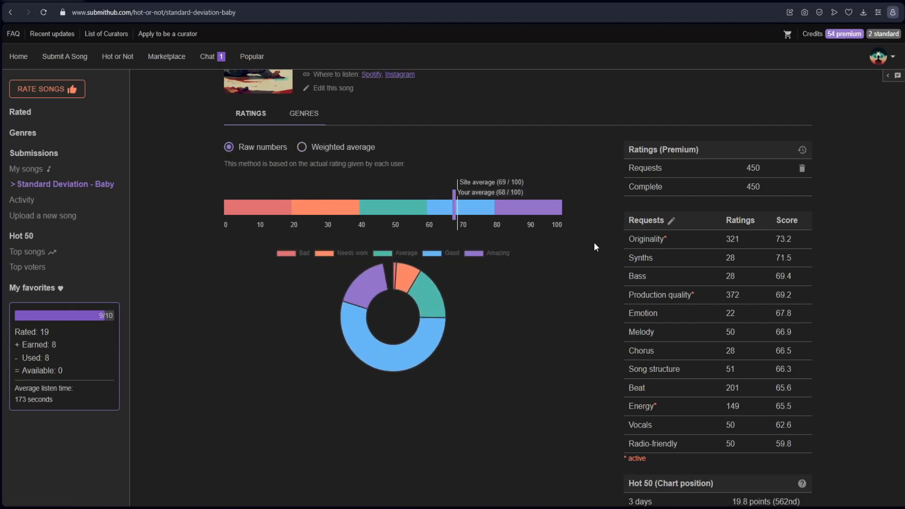
# Step: Examine the Requests score table, highlighting the active criteria Originality, Production quality and Energy
pyautogui.scroll(-2, 816, 268)
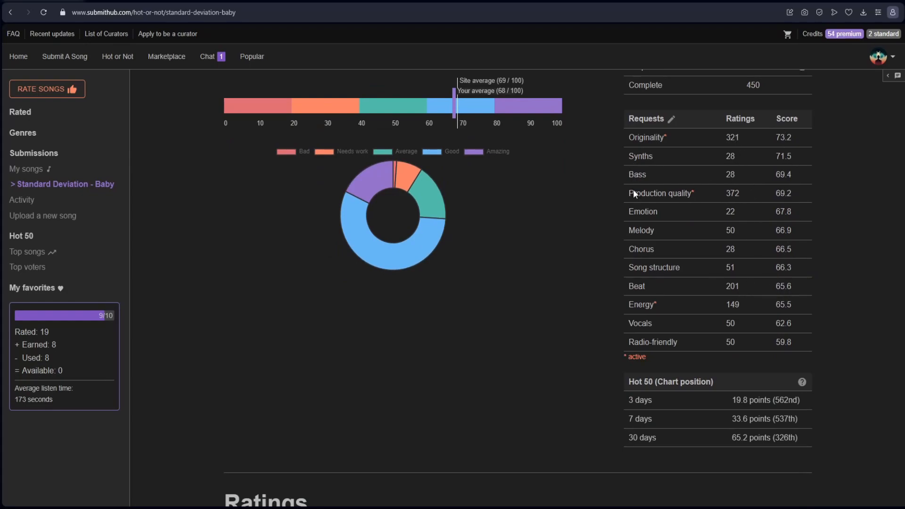
pyautogui.doubleClick(651, 137)
pyautogui.moveTo(629, 193); pyautogui.dragTo(693, 206)
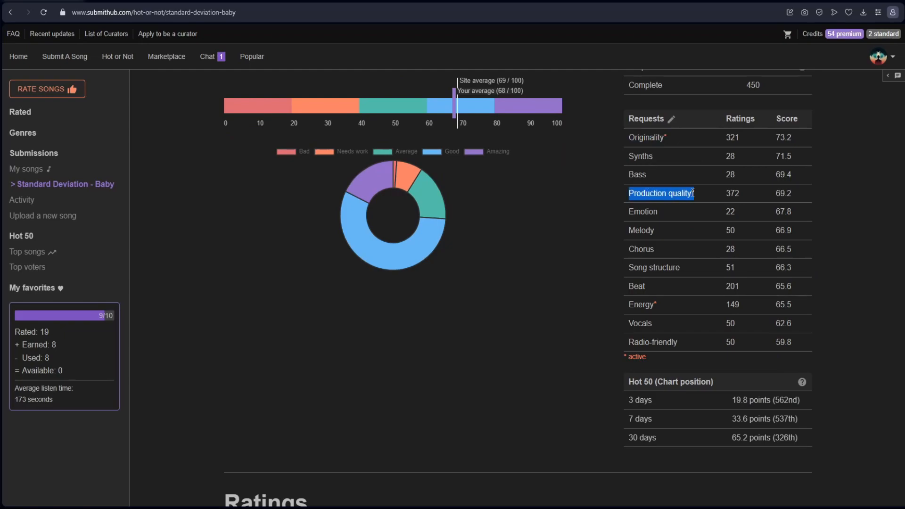
pyautogui.doubleClick(637, 305)
pyautogui.click(580, 307)
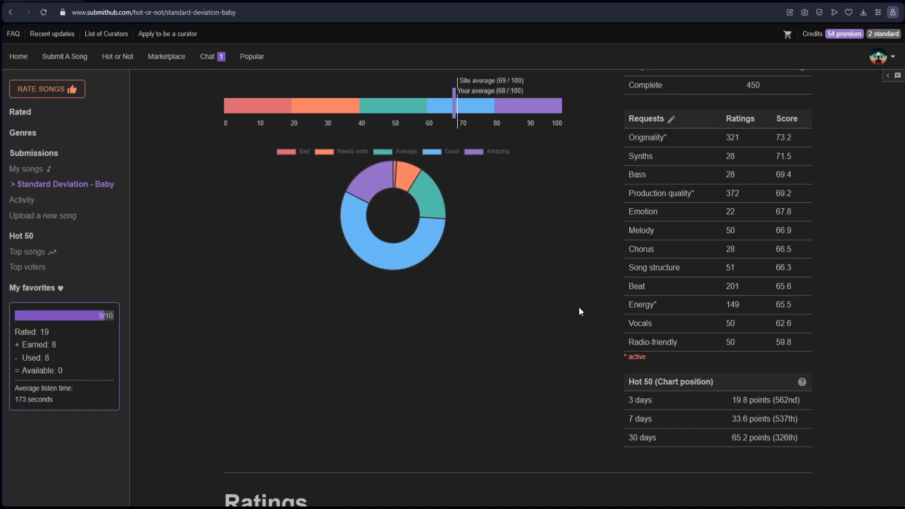
# Step: View the song's scores by genre and return to its ratings overview
pyautogui.scroll(4, 609, 314)
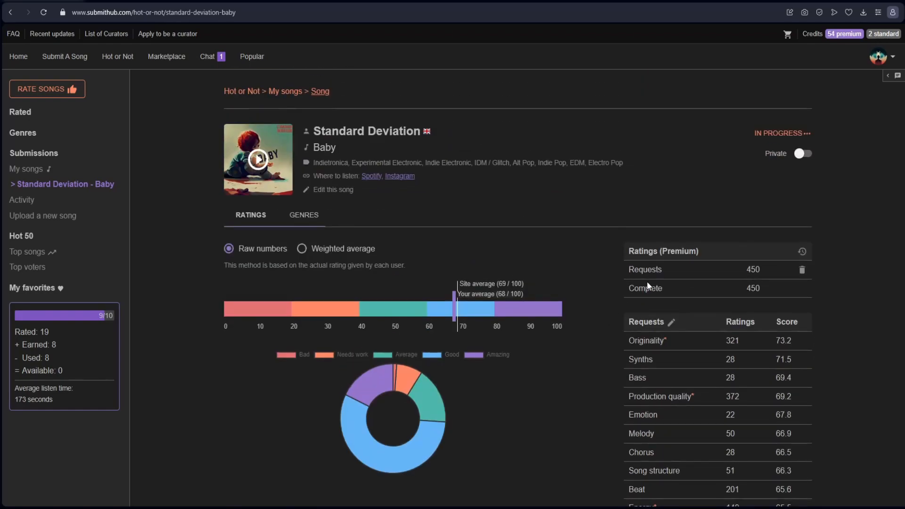
pyautogui.scroll(-2, 647, 281)
pyautogui.click(292, 115)
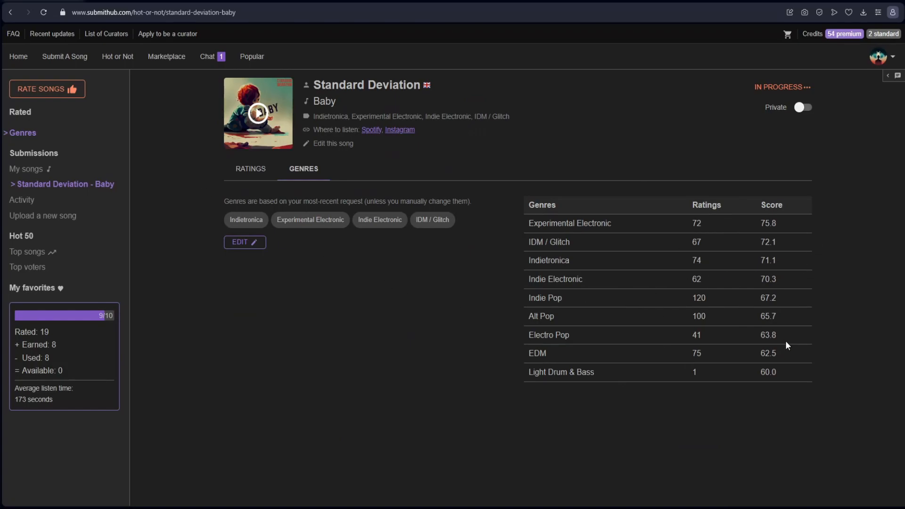
pyautogui.click(251, 169)
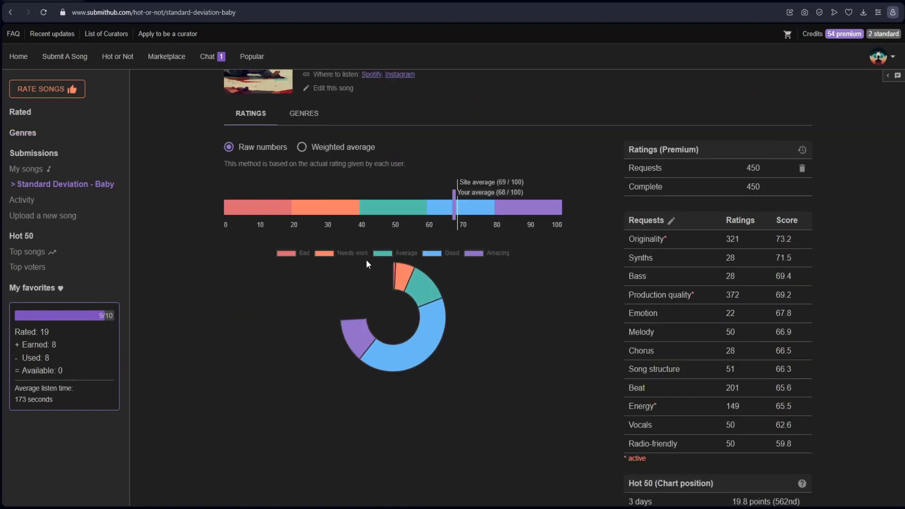
# Step: Skim the listener ratings and written comments for the song, ending back at the ratings overview
pyautogui.scroll(-5, 490, 278)
pyautogui.scroll(-5, 491, 282)
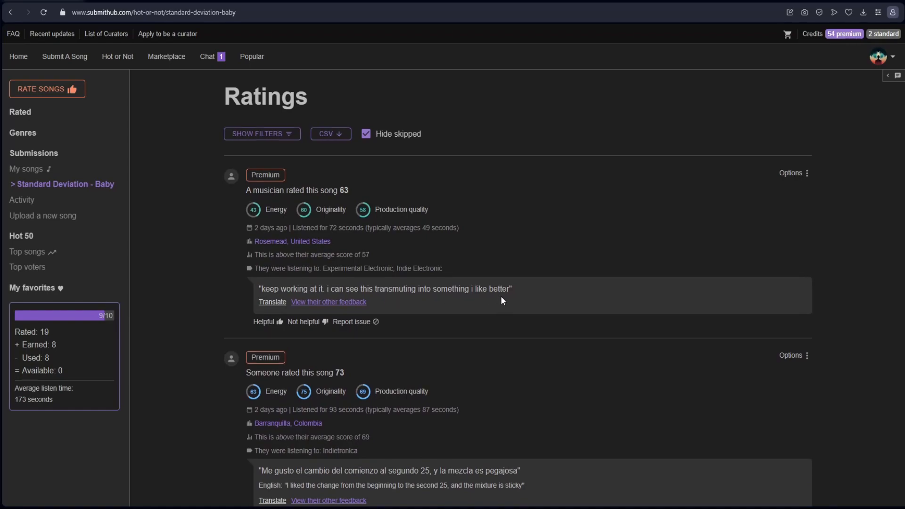
pyautogui.scroll(-4, 500, 296)
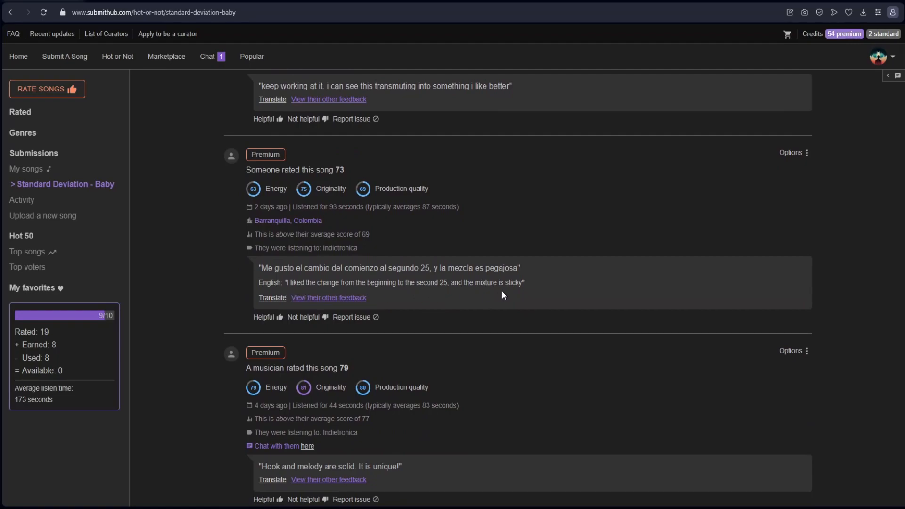
pyautogui.scroll(-3, 496, 293)
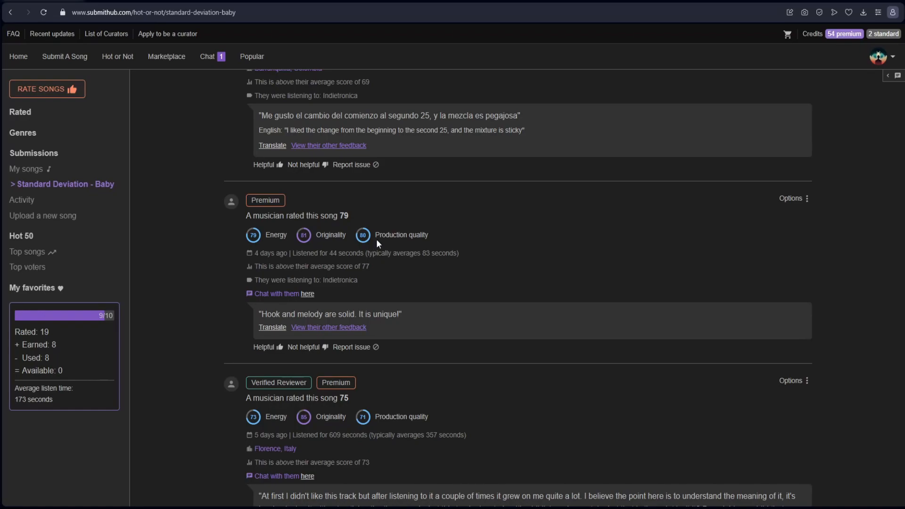
pyautogui.scroll(-2, 415, 313)
pyautogui.scroll(-2, 413, 312)
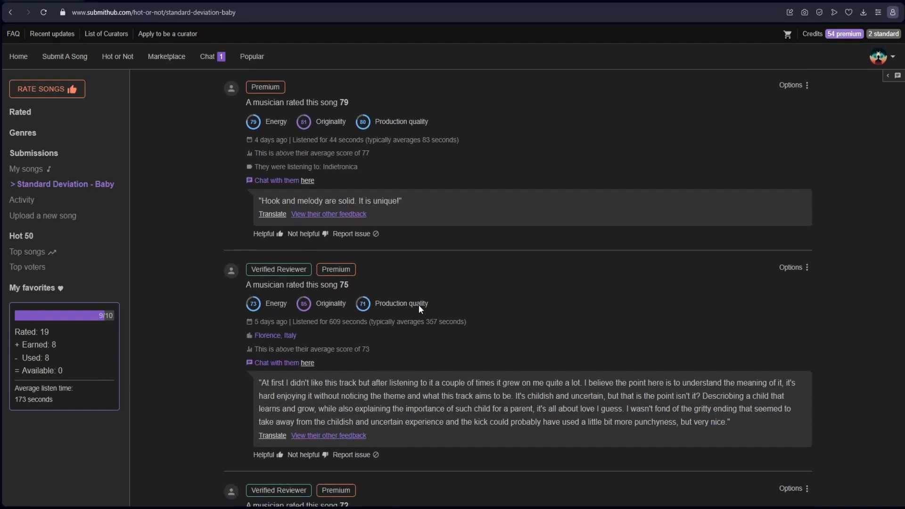
pyautogui.scroll(-12, 417, 307)
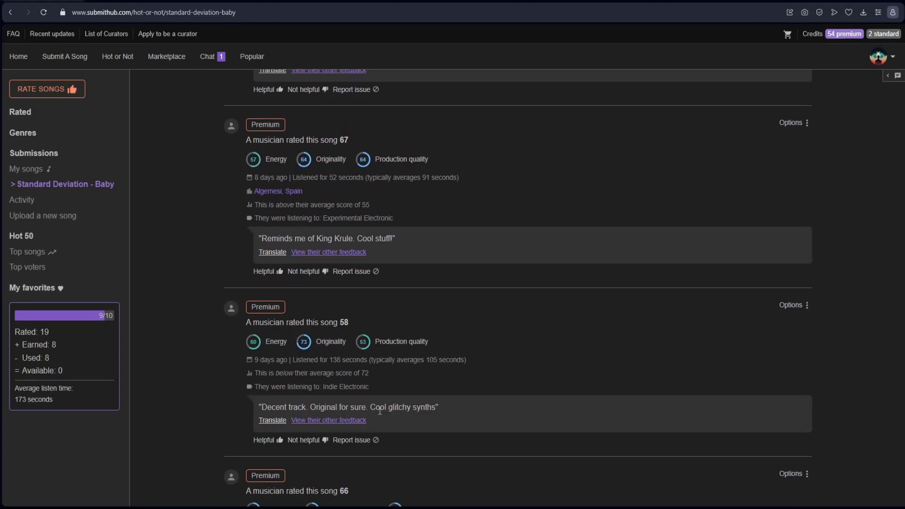
pyautogui.scroll(-5, 343, 405)
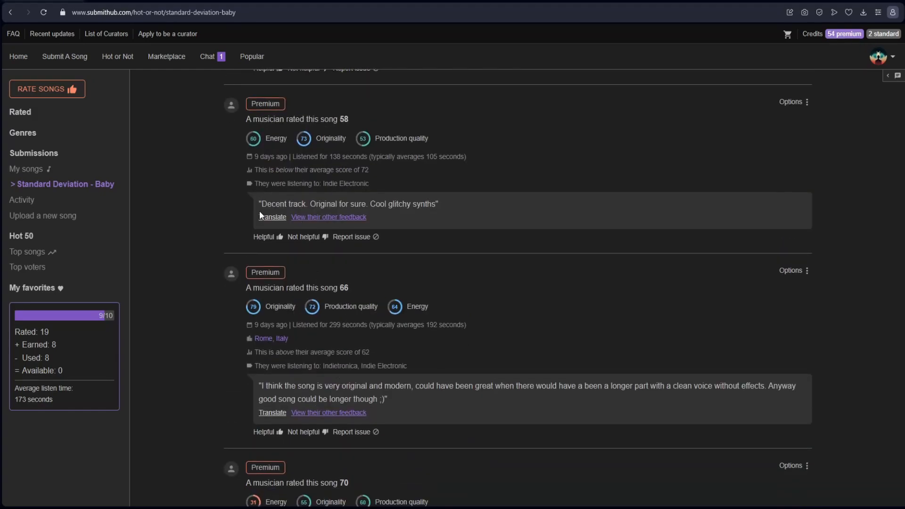
pyautogui.scroll(-6, 366, 336)
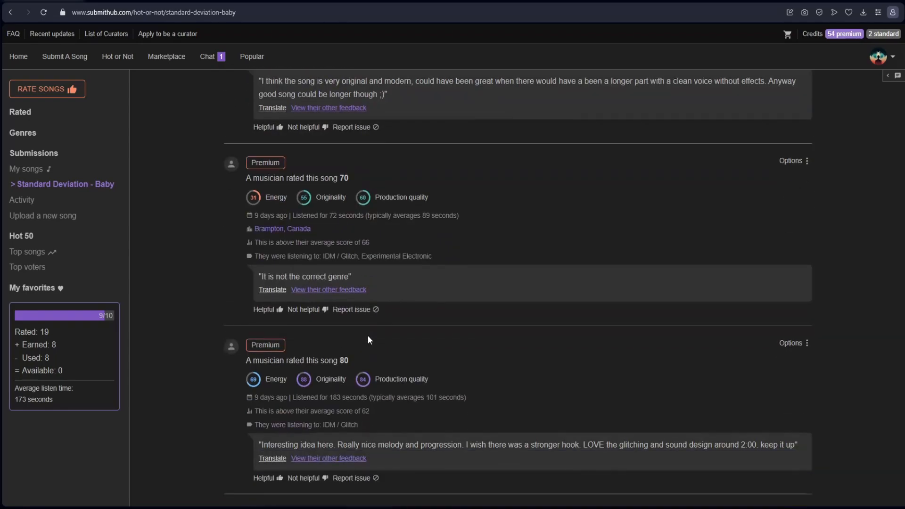
pyautogui.scroll(-4, 368, 335)
pyautogui.scroll(-4, 370, 338)
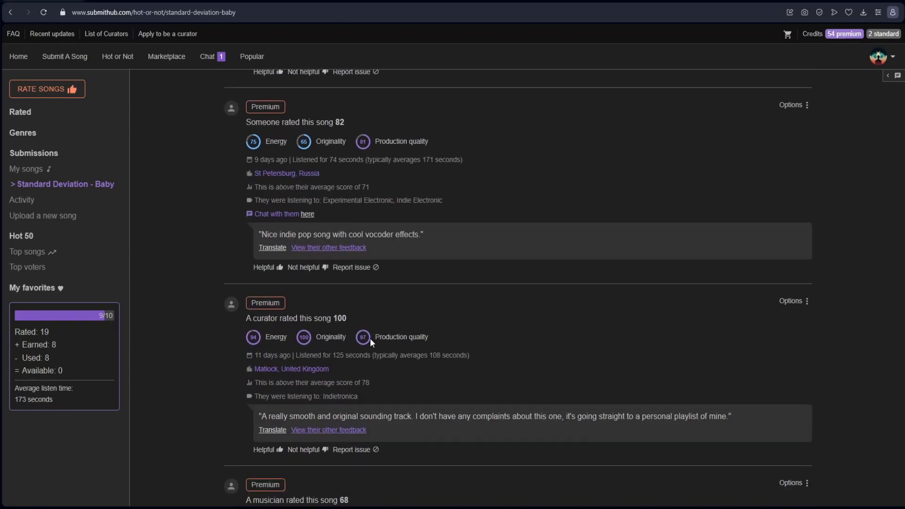
pyautogui.scroll(20, 370, 338)
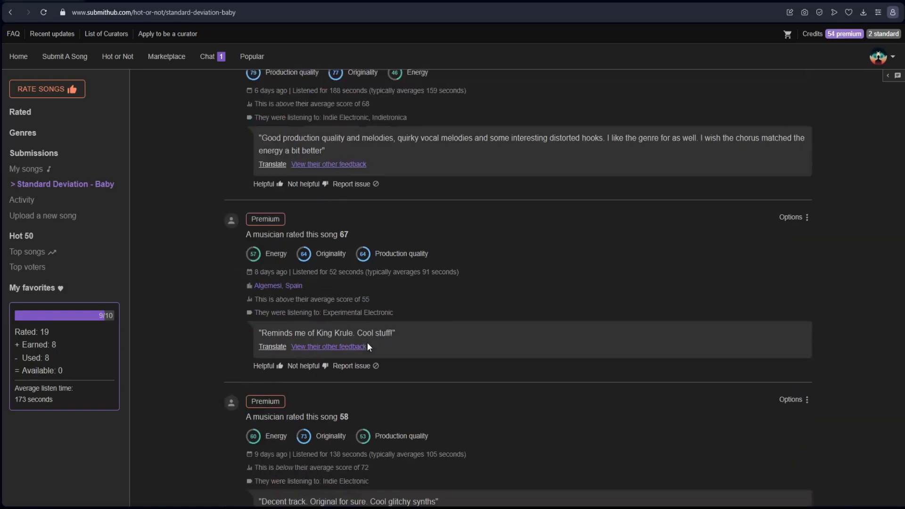
pyautogui.scroll(20, 366, 342)
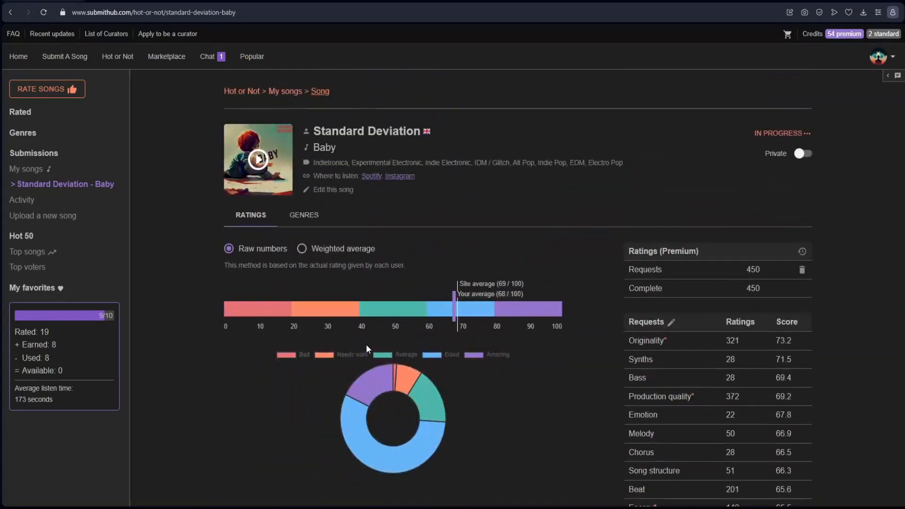
# Step: Read the newest song ratings and highlight "melody" and "unique" in the comment praising the hook
pyautogui.scroll(-12, 367, 345)
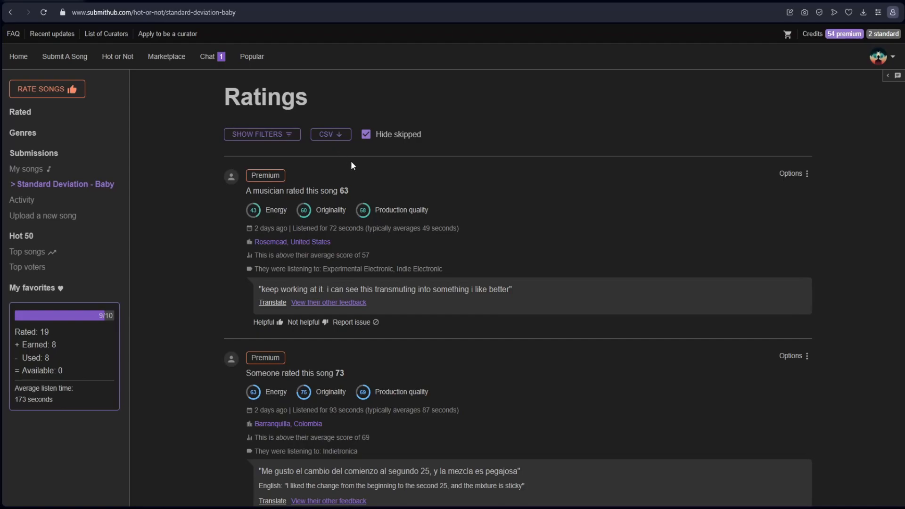
pyautogui.scroll(-3, 351, 160)
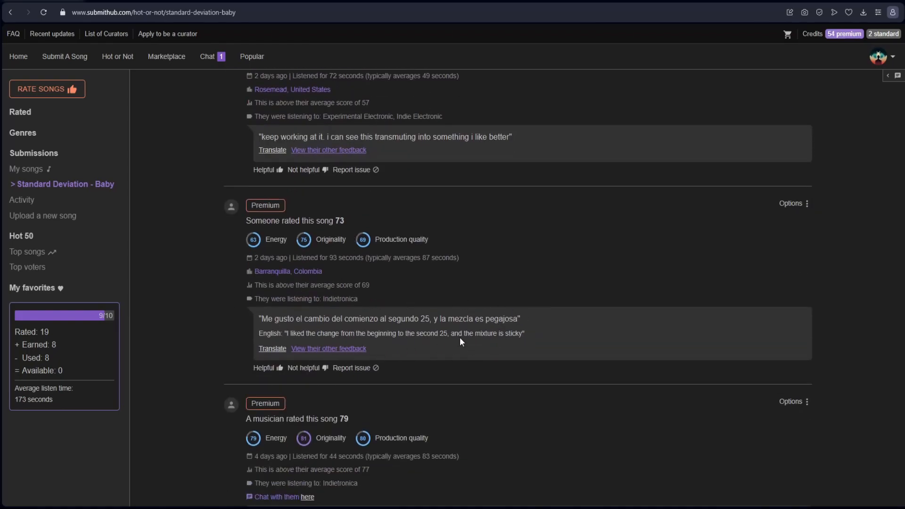
pyautogui.scroll(-5, 460, 338)
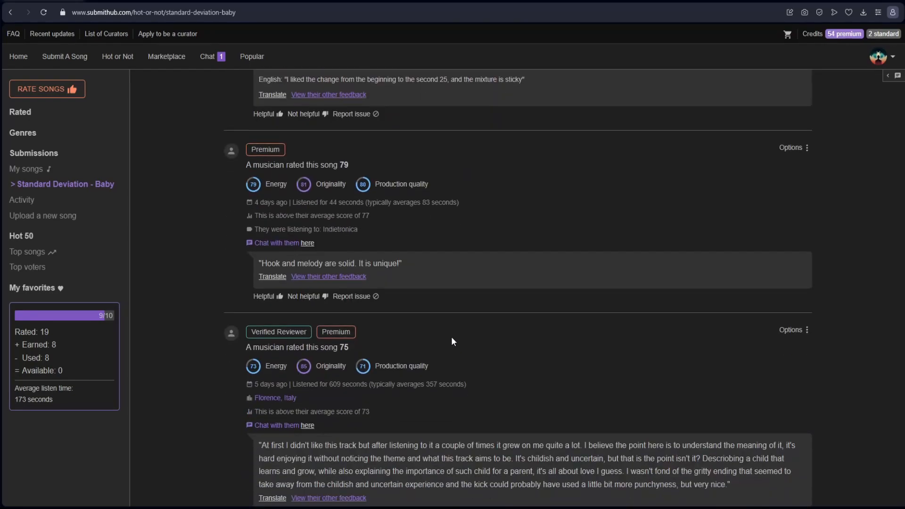
pyautogui.doubleClick(302, 263)
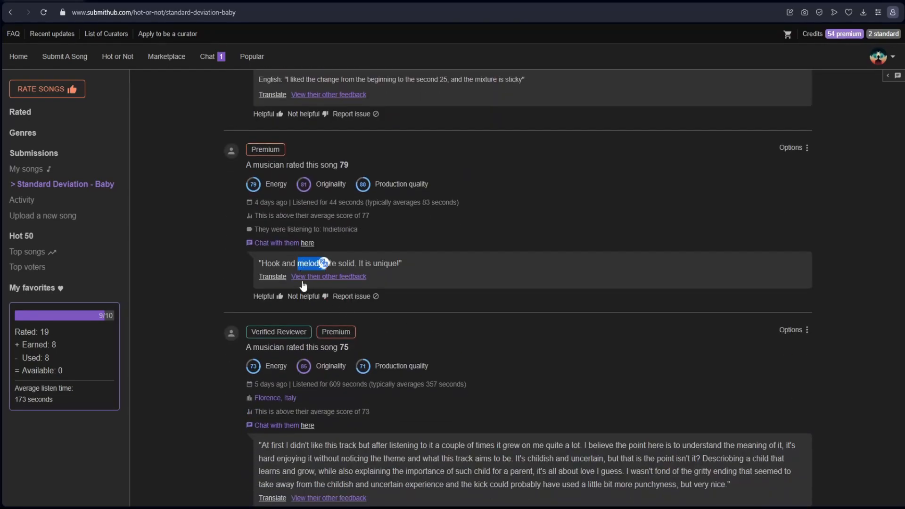
pyautogui.doubleClick(388, 263)
# Step: Read the Verified Reviewer's long comment on the track's meaning, highlighting "childish" and "experience"
pyautogui.scroll(-4, 421, 333)
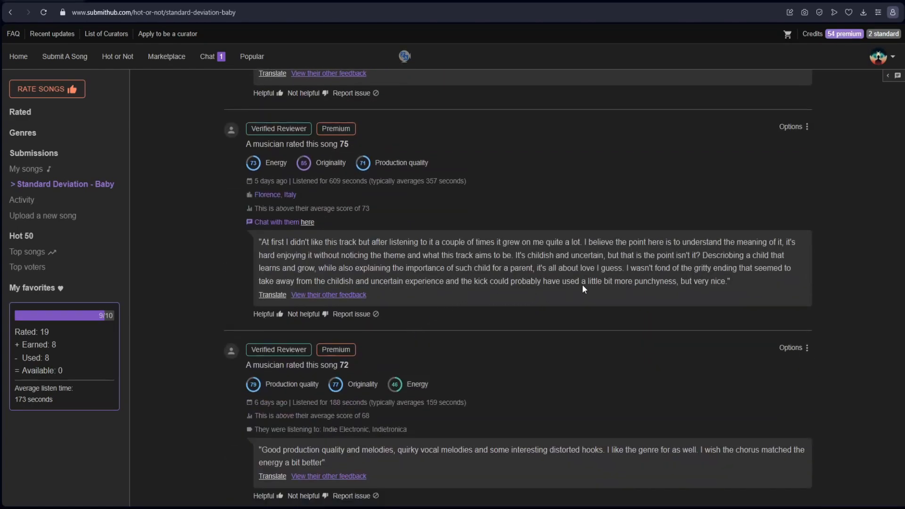
pyautogui.doubleClick(541, 255)
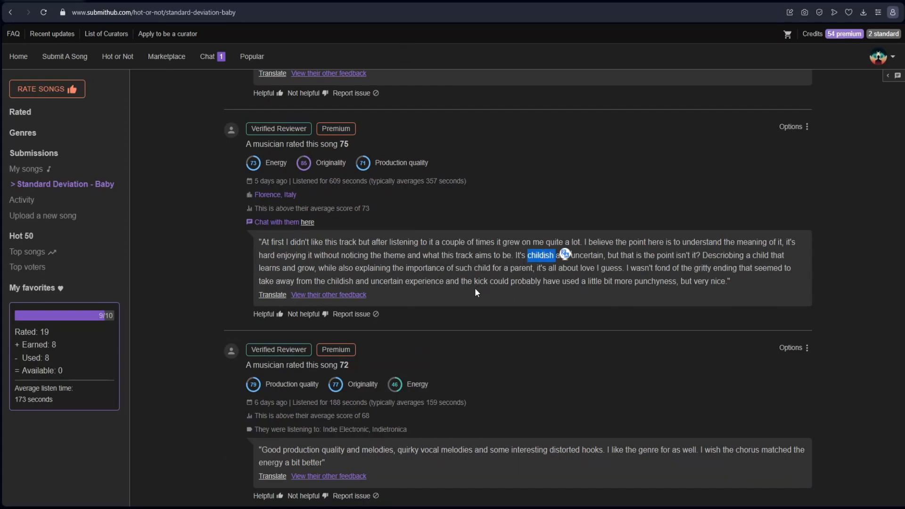
pyautogui.doubleClick(430, 281)
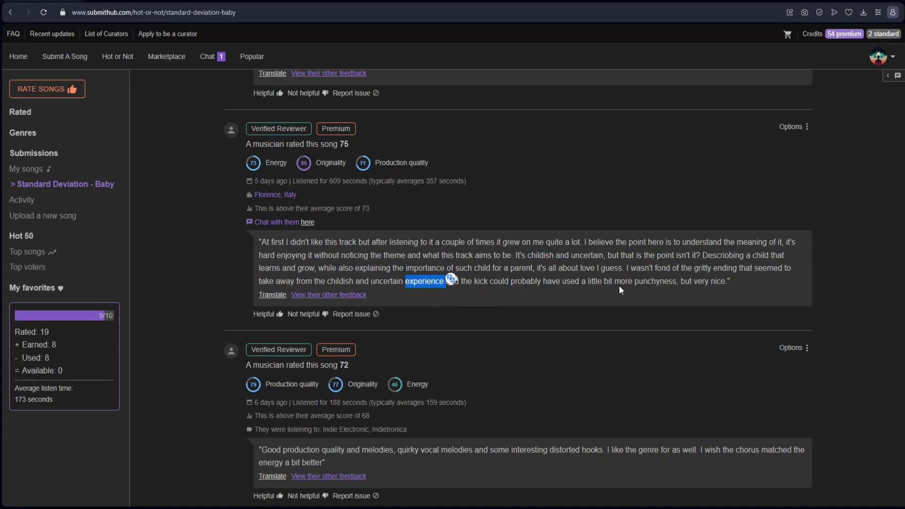
# Step: Read the comment starting "Good production quality", highlighting its remarks on production, melodies, vocals, hooks, genre and chorus
pyautogui.scroll(-4, 712, 288)
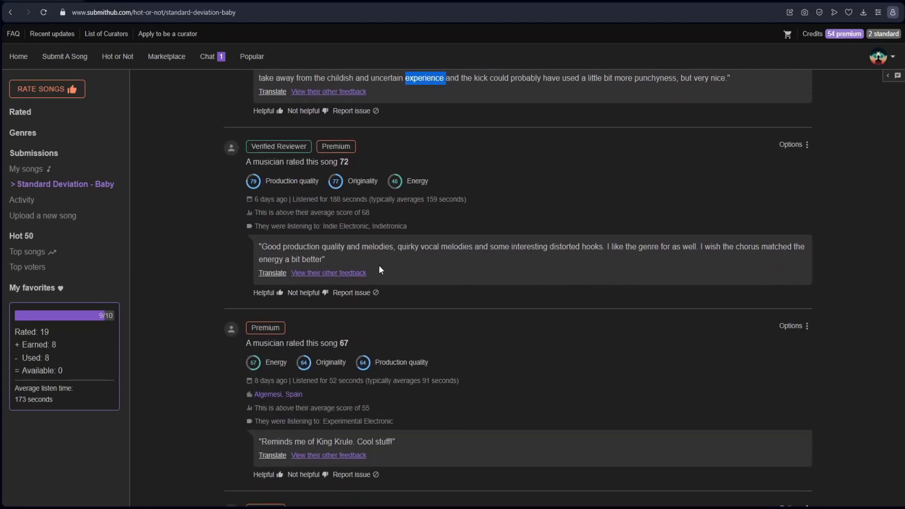
pyautogui.moveTo(262, 246); pyautogui.dragTo(345, 248)
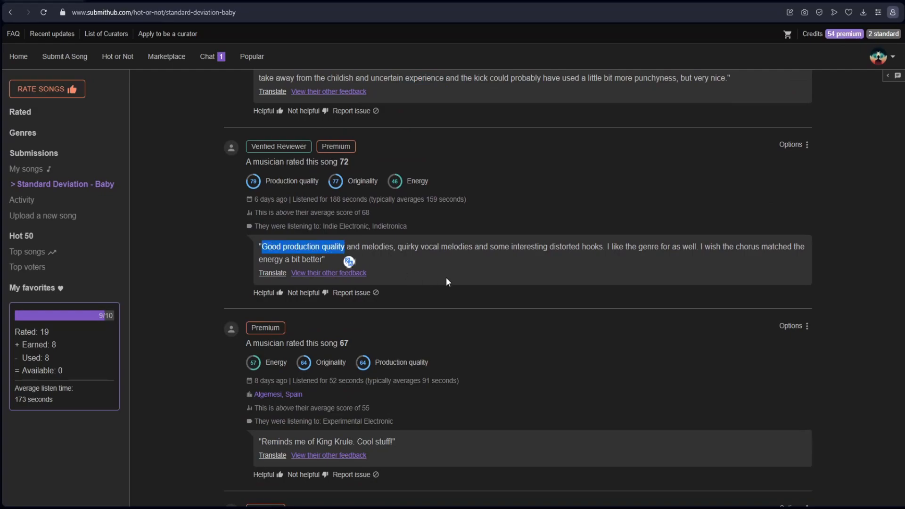
pyautogui.doubleClick(383, 247)
pyautogui.click(434, 279)
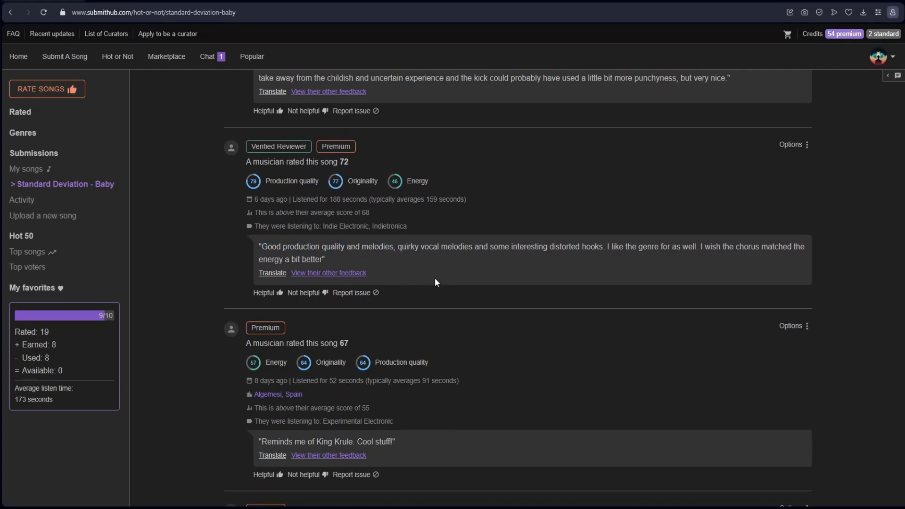
pyautogui.doubleClick(427, 246)
pyautogui.click(530, 246)
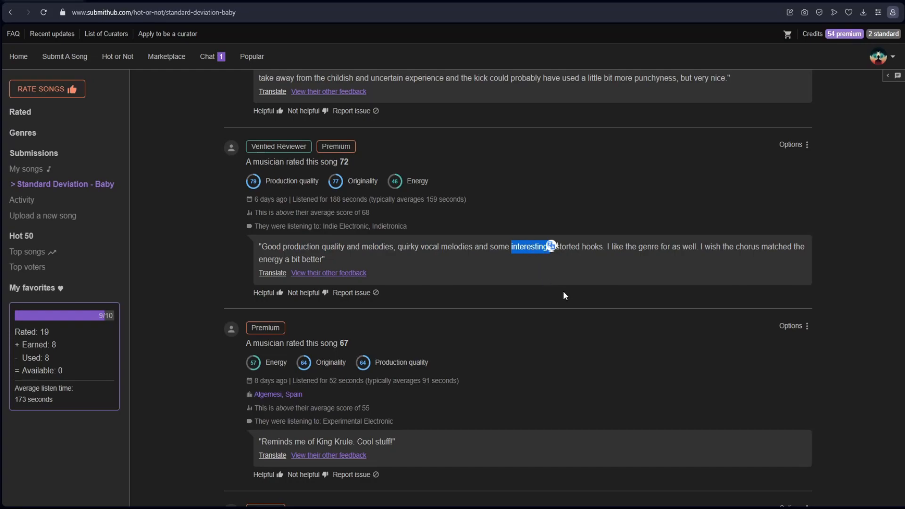
pyautogui.doubleClick(655, 247)
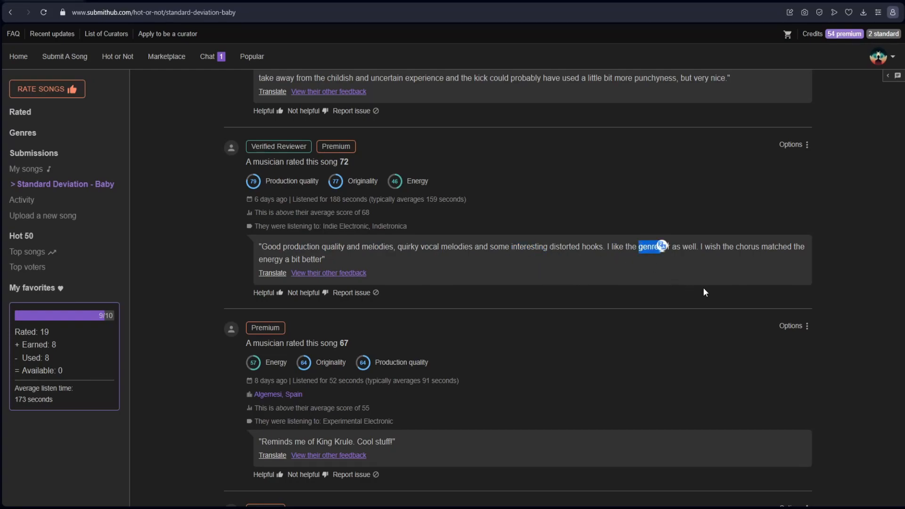
pyautogui.doubleClick(748, 248)
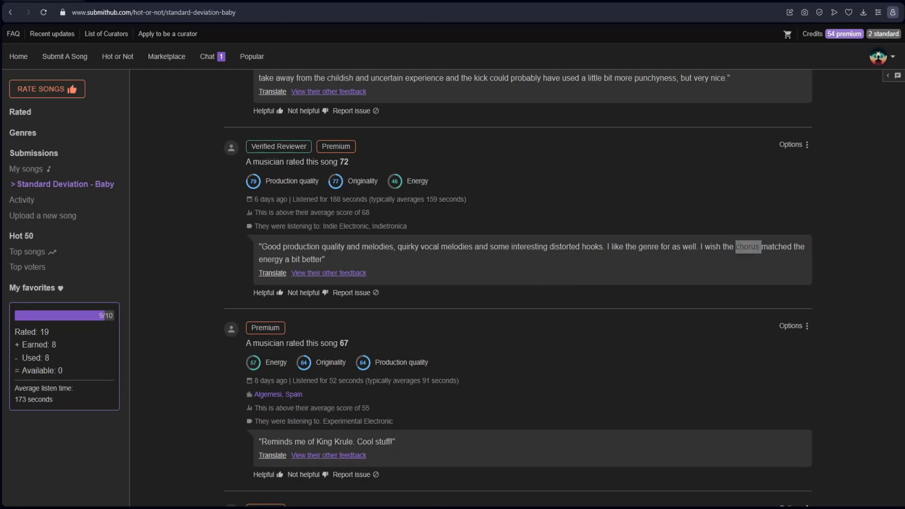
# Step: Switch to VS Code, open tundra-fb.csv, and examine its header columns from Date through Score and Listen time to Feedback
pyautogui.hotkey('alt', 'Tab')
pyautogui.click(66, 39)
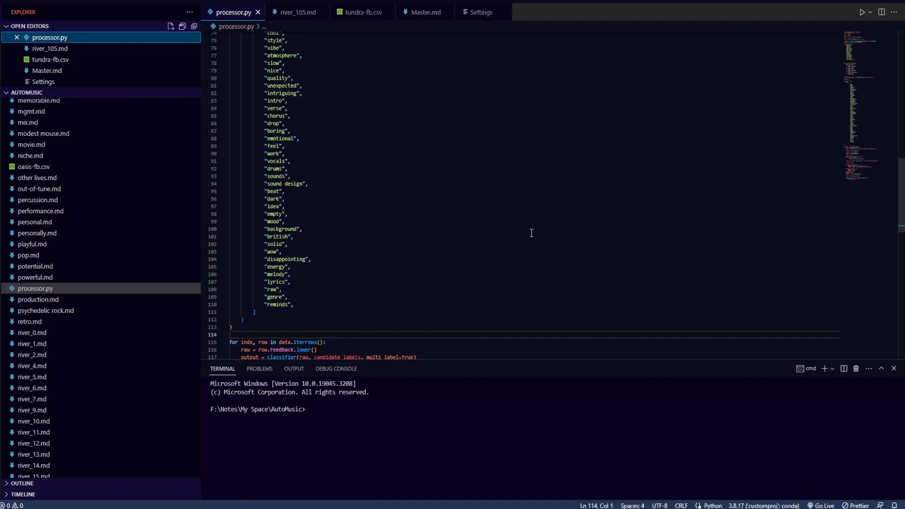
pyautogui.click(364, 13)
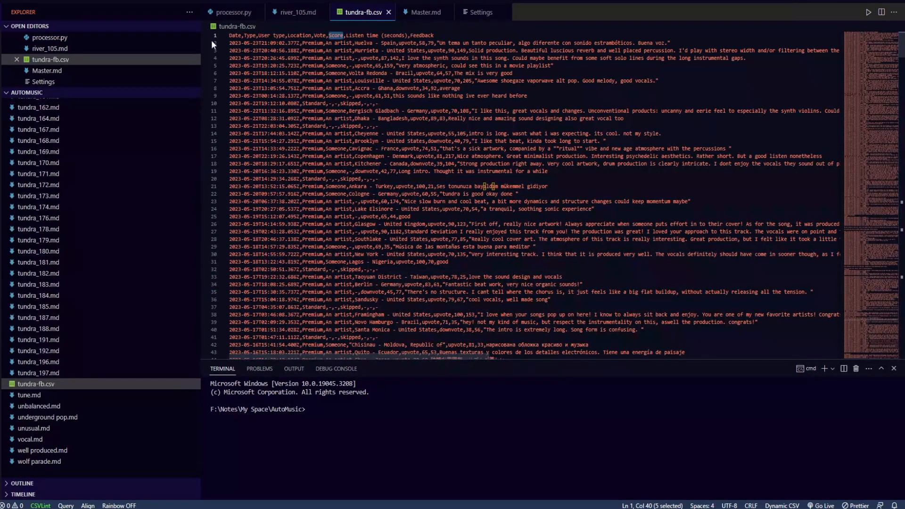
pyautogui.click(247, 36)
pyautogui.click(319, 43)
pyautogui.click(338, 35)
pyautogui.click(357, 35)
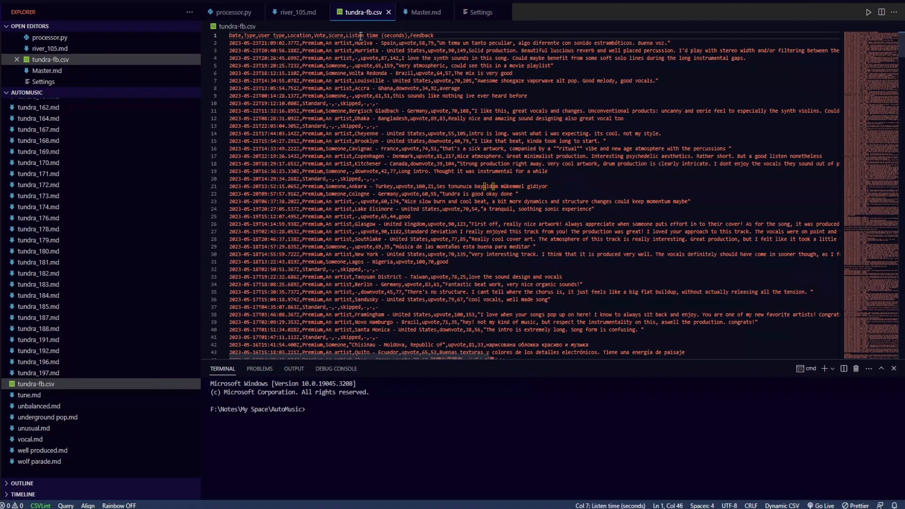
pyautogui.click(416, 35)
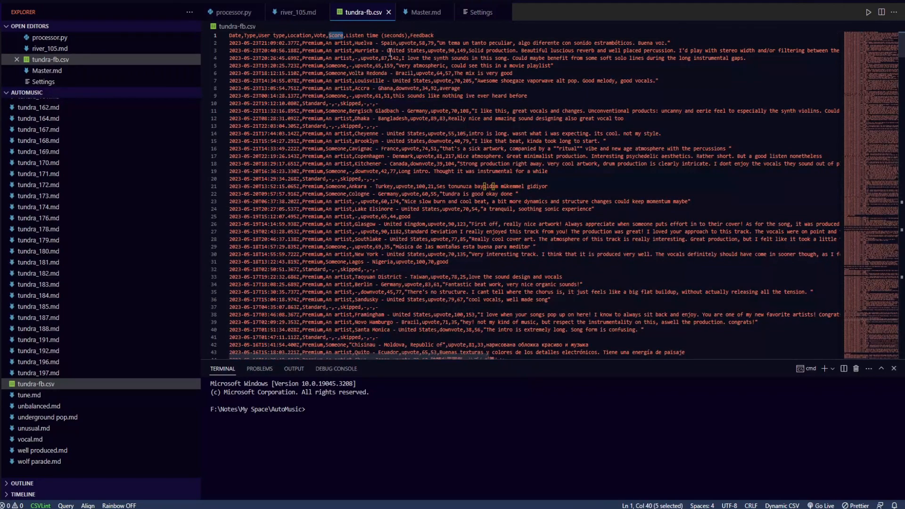
pyautogui.click(419, 34)
pyautogui.doubleClick(418, 35)
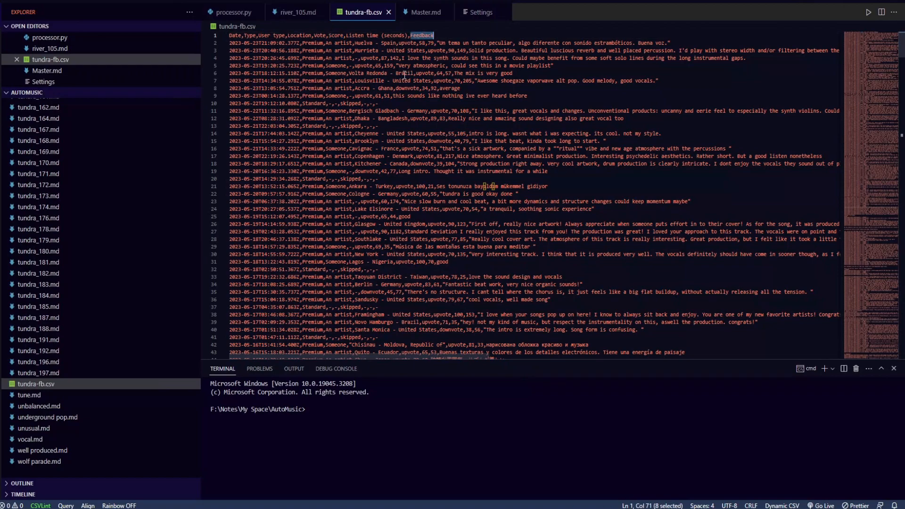
# Step: Highlight the feedback text and the listen time in the first data row of tundra-fb.csv
pyautogui.click(562, 100)
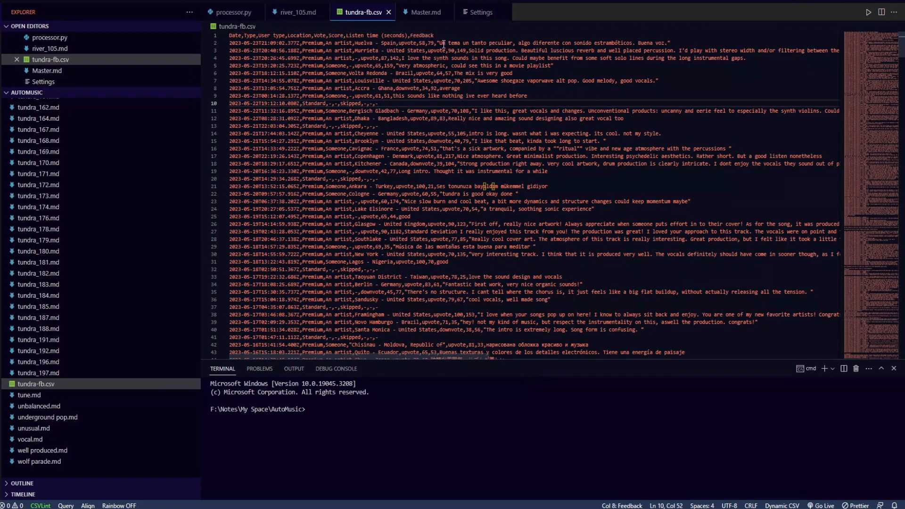
pyautogui.moveTo(442, 44); pyautogui.dragTo(665, 44)
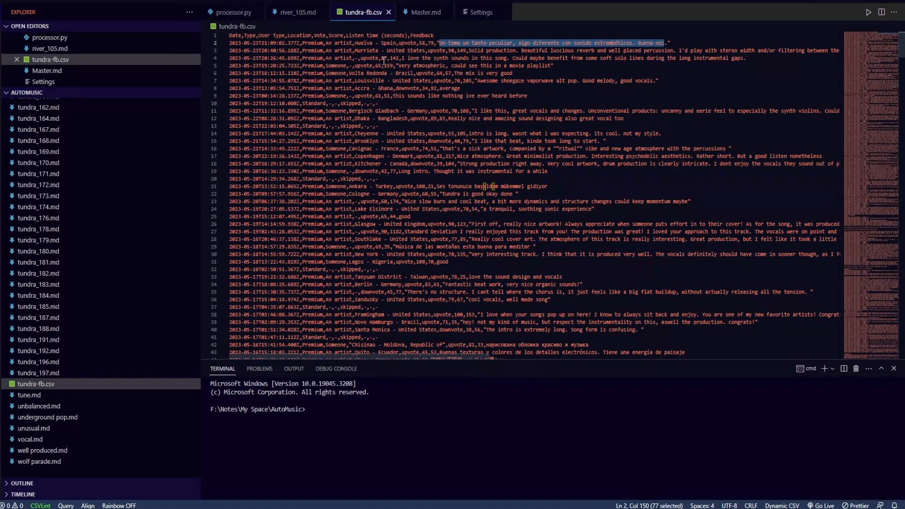
pyautogui.click(431, 43)
pyautogui.doubleClick(431, 43)
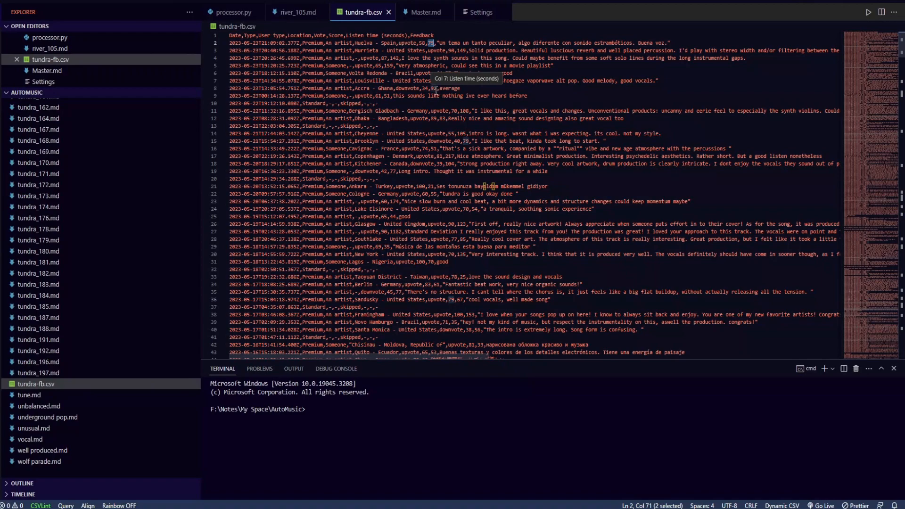
# Step: Review the candidate labels and score classification in processor.py and read the notes river_0.md, river_2.md and river_6.md
pyautogui.click(232, 13)
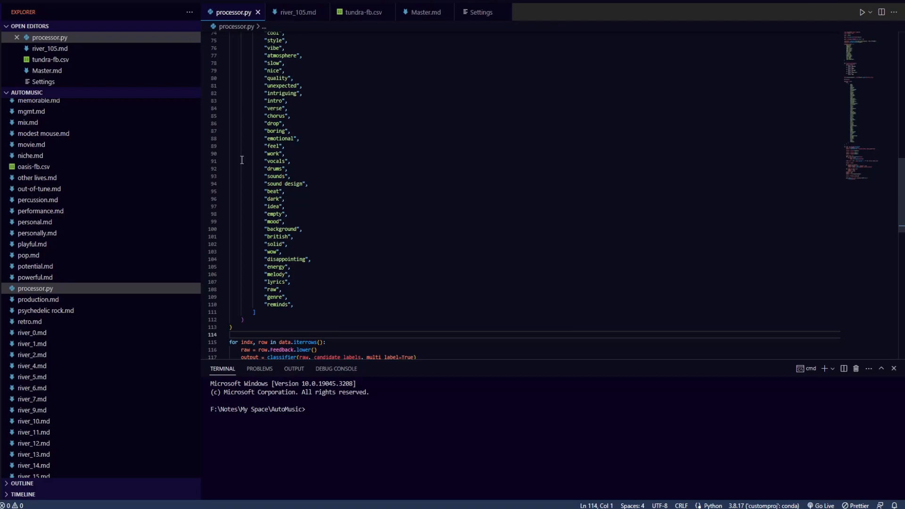
pyautogui.scroll(15, 241, 160)
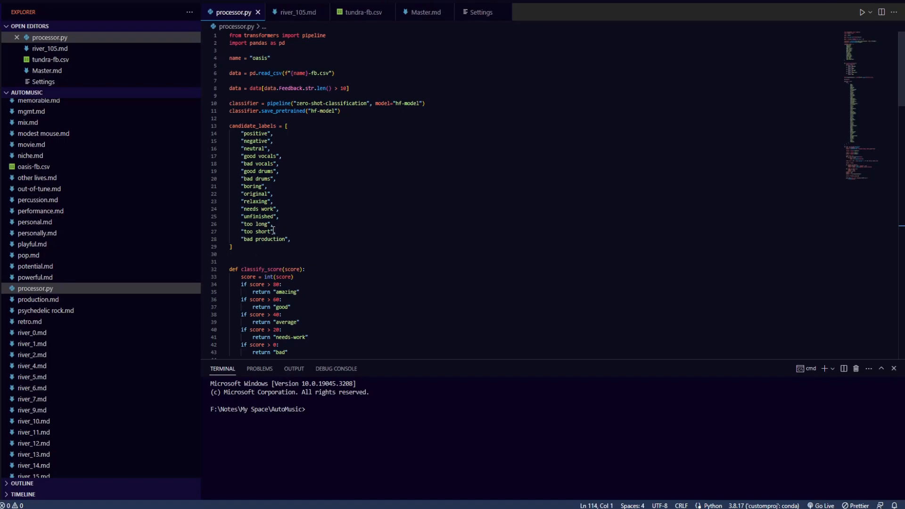
pyautogui.click(71, 335)
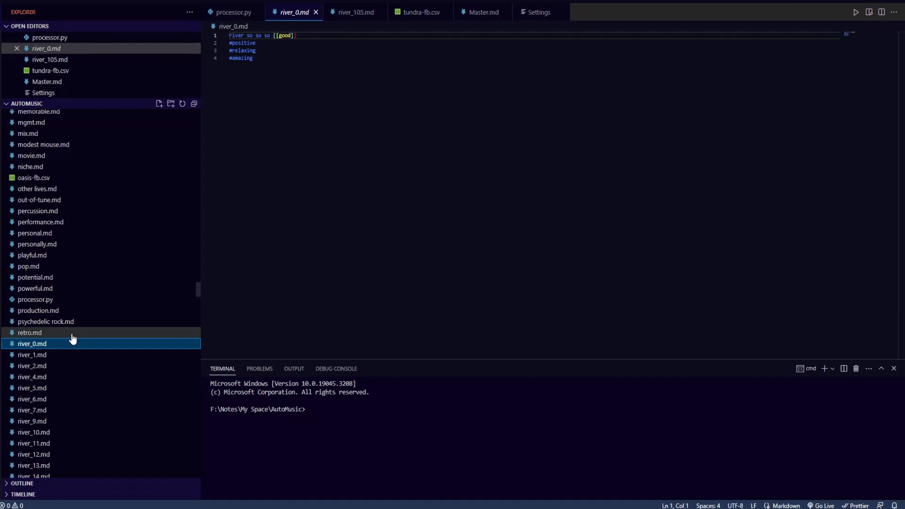
pyautogui.press('Down')
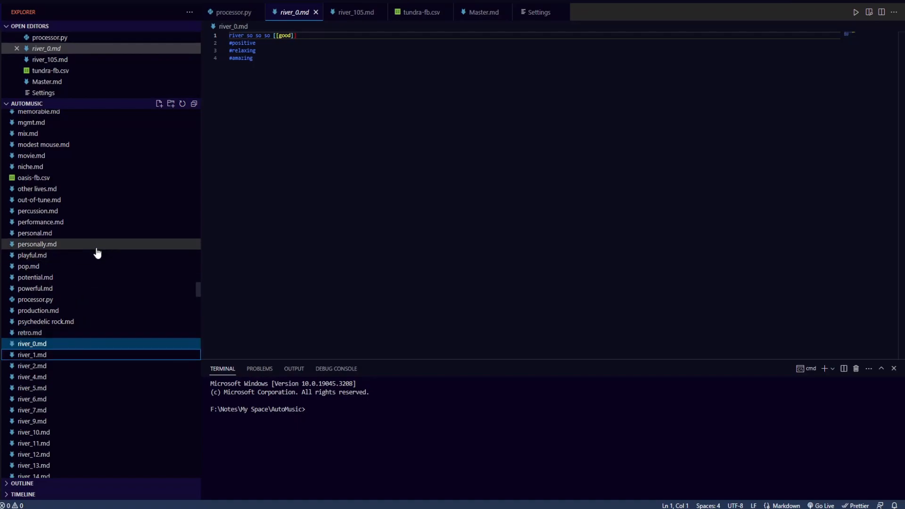
pyautogui.click(55, 367)
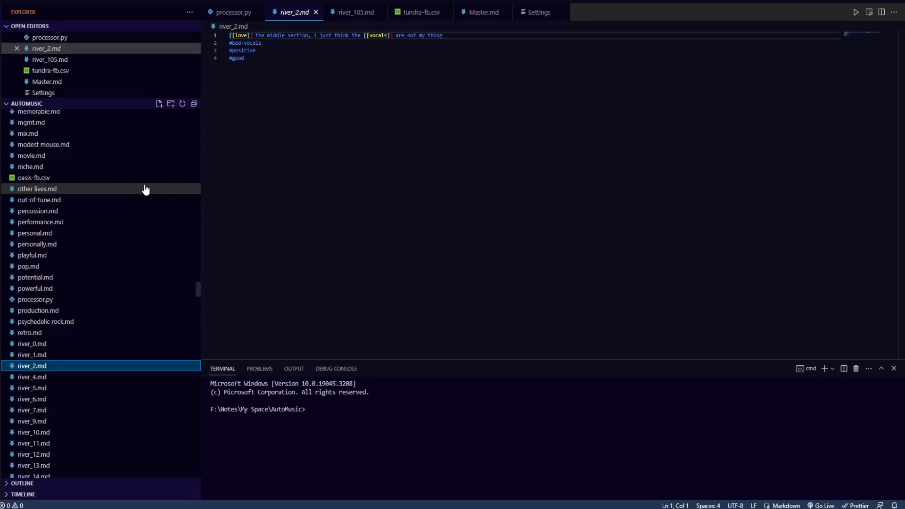
pyautogui.click(80, 399)
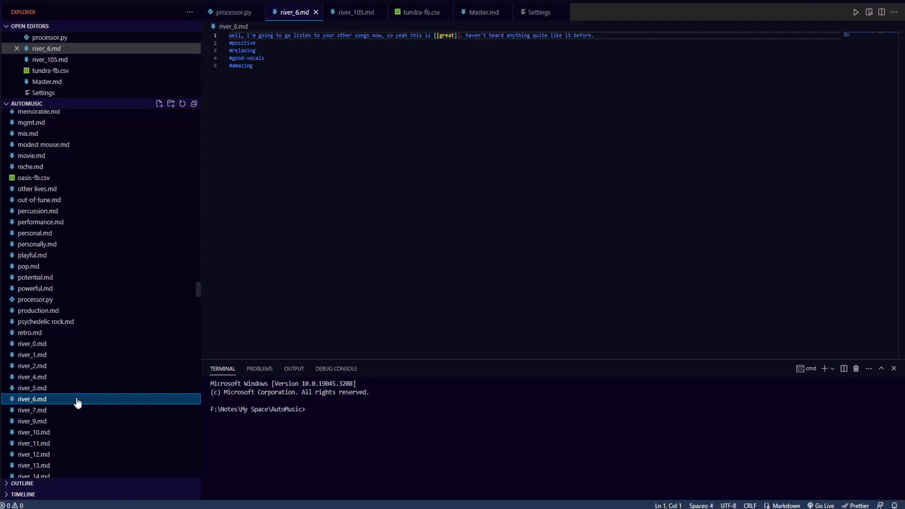
# Step: Switch to Obsidian and follow the "different" link in baby_133 to view its linked mentions, returning to the note
pyautogui.click(390, 508)
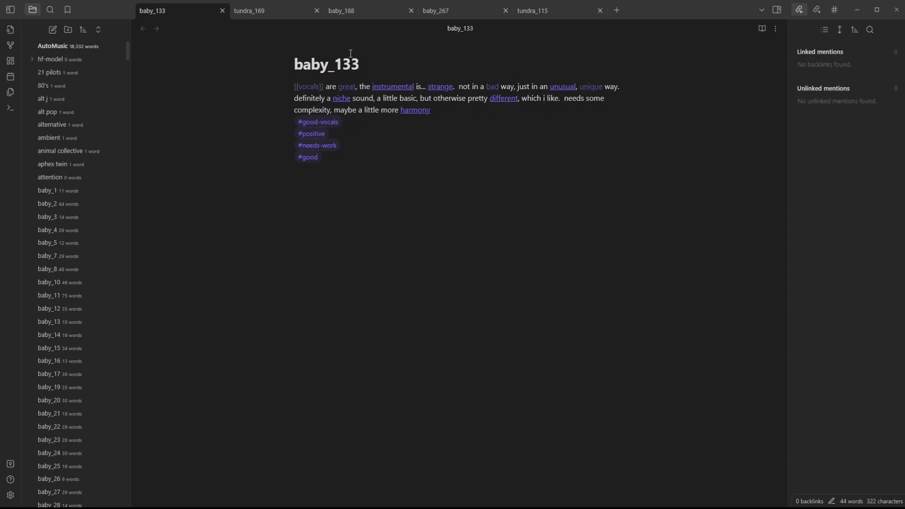
pyautogui.click(313, 100)
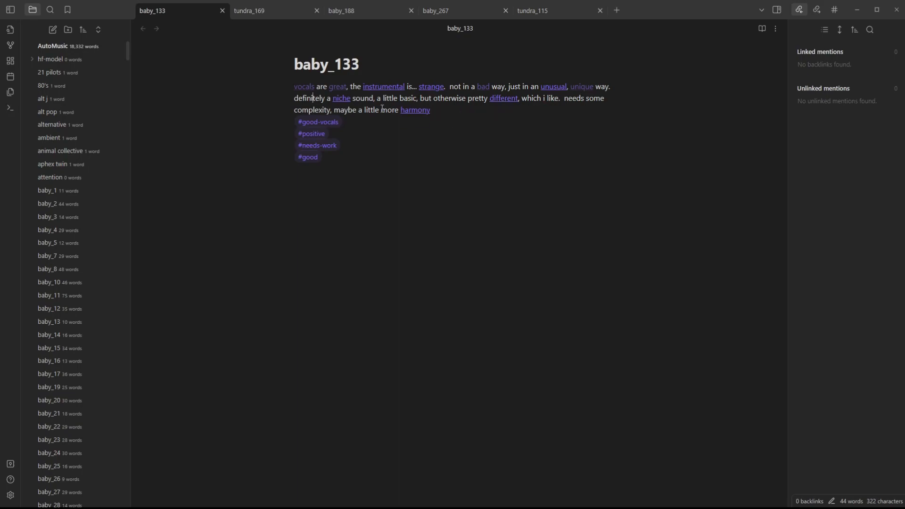
pyautogui.click(502, 99)
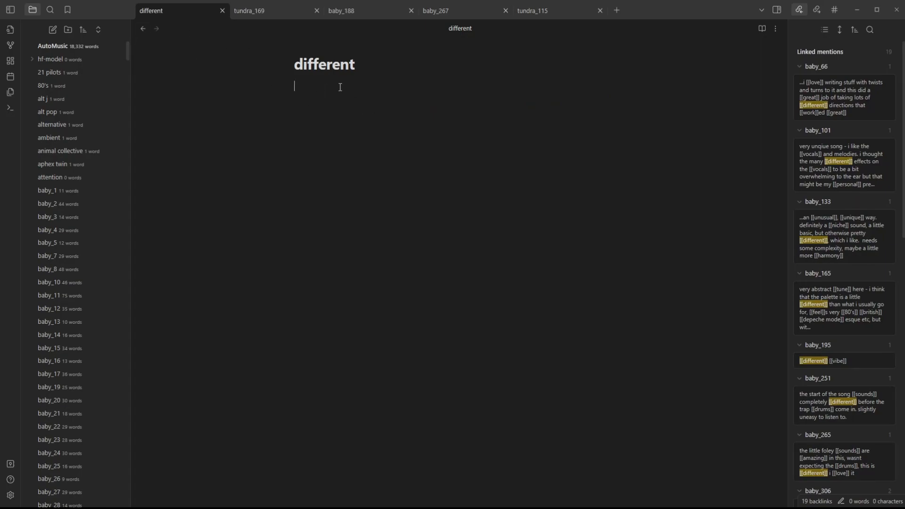
pyautogui.click(143, 29)
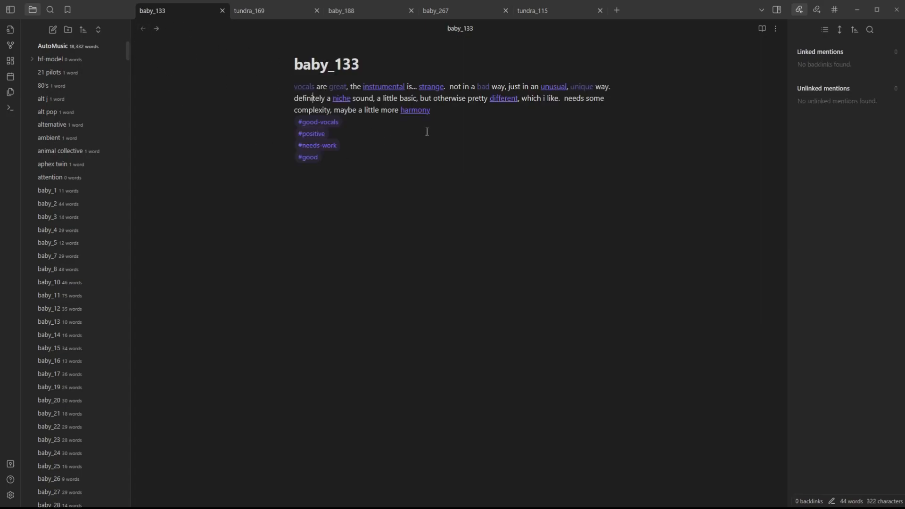
# Step: Follow the "unusual", "instrumental" and "strange" links in baby_133, returning to the note after each one
pyautogui.click(555, 87)
pyautogui.click(143, 29)
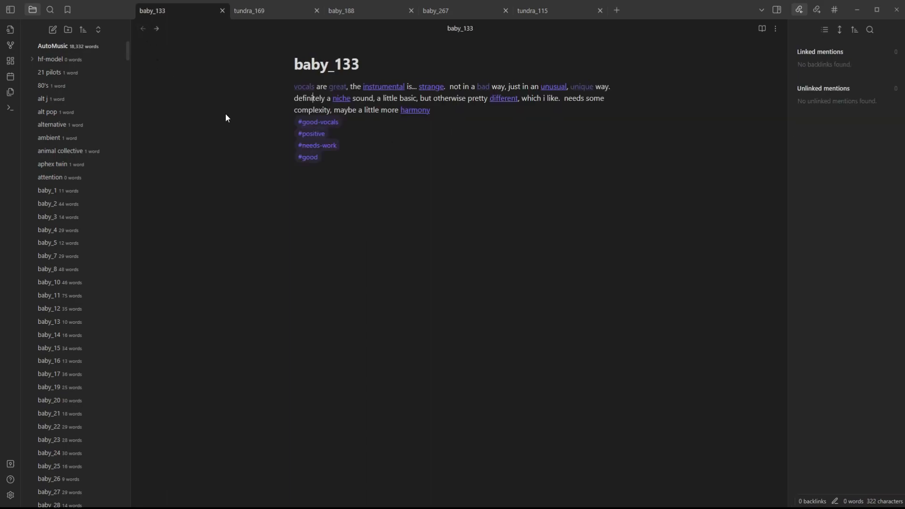
pyautogui.click(391, 86)
pyautogui.click(142, 28)
pyautogui.click(432, 88)
pyautogui.click(143, 29)
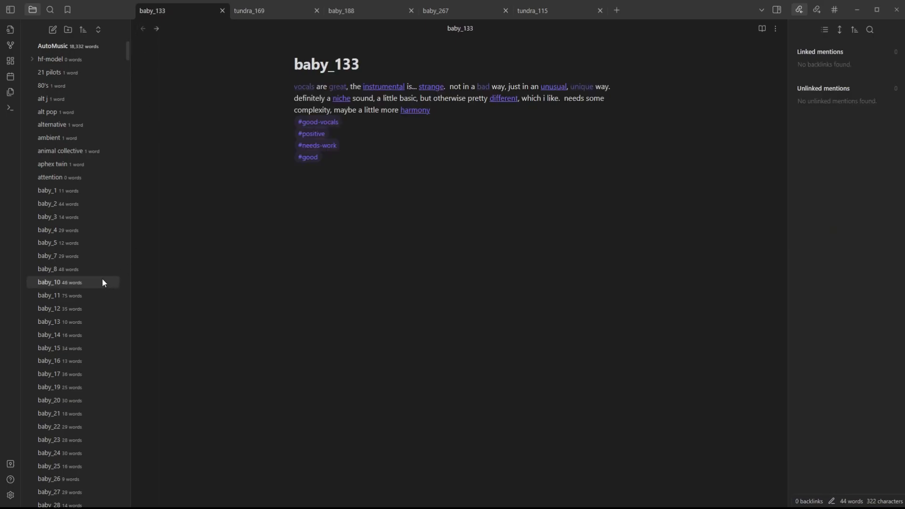
# Step: Open baby_5, follow its "indie pop" link to view the genre tag and linked mentions, and close that note's tab
pyautogui.click(68, 243)
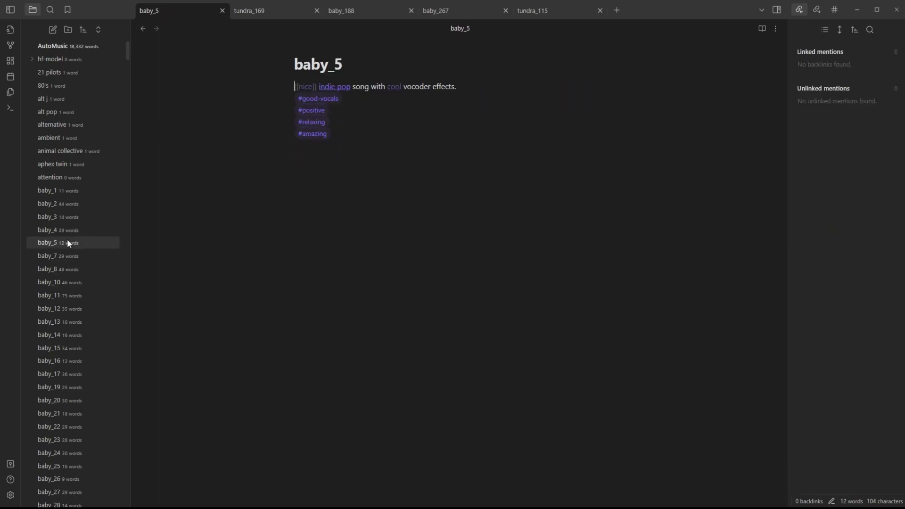
pyautogui.click(333, 88)
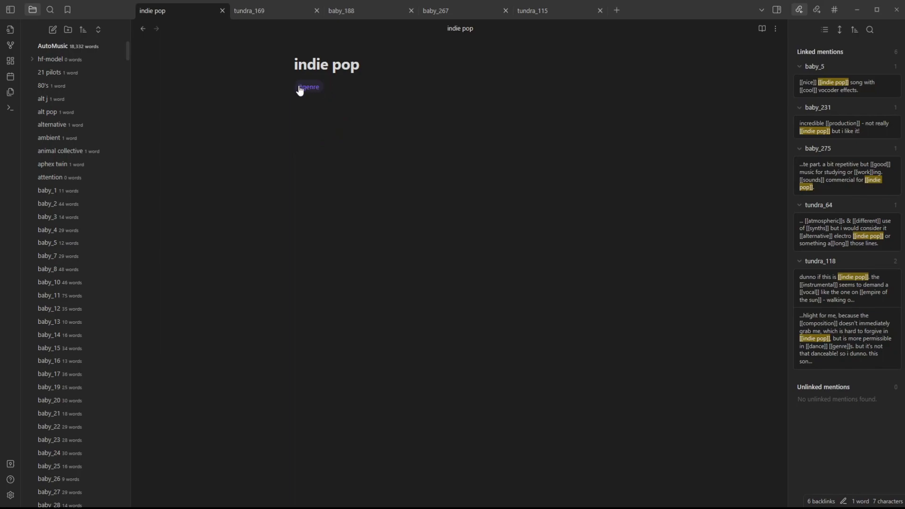
pyautogui.middleClick(214, 18)
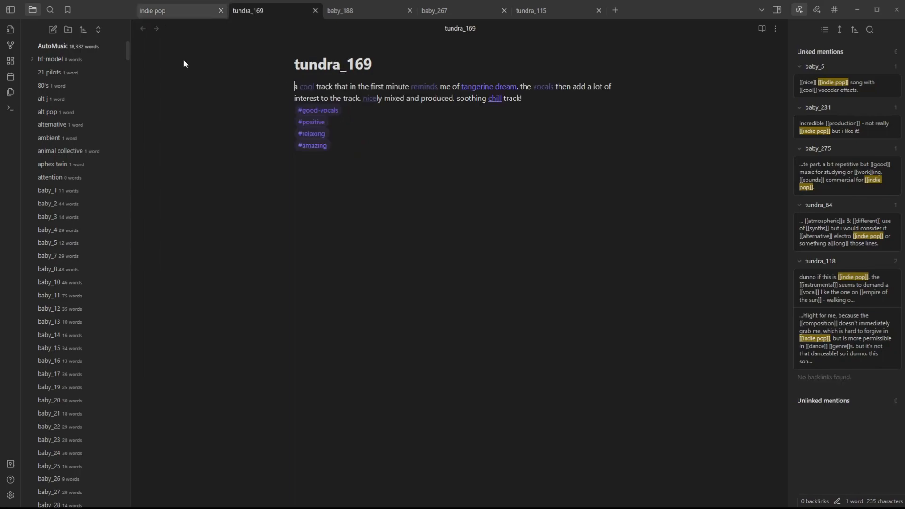
# Step: Read the feedback notes baby_4, baby_5, baby_8, baby_11, baby_12 and baby_15 with their links and tags
pyautogui.click(47, 230)
pyautogui.click(52, 245)
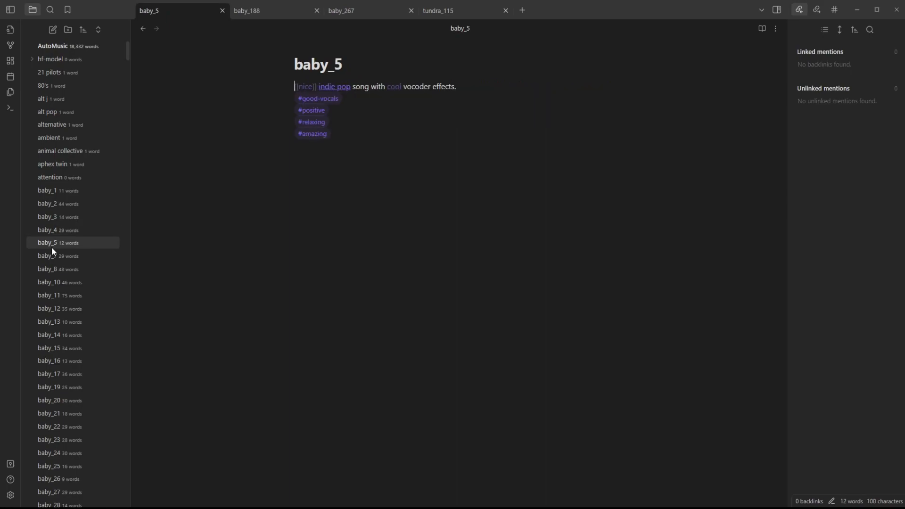
pyautogui.click(53, 266)
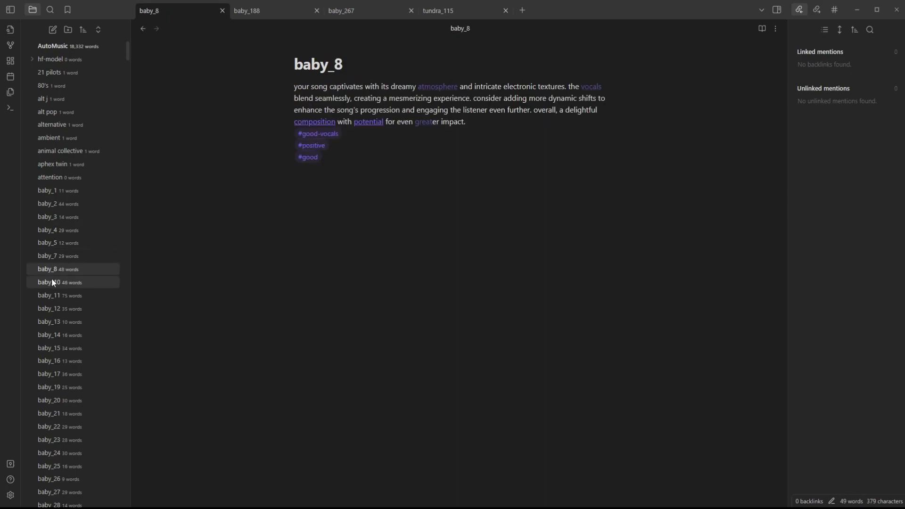
pyautogui.click(52, 296)
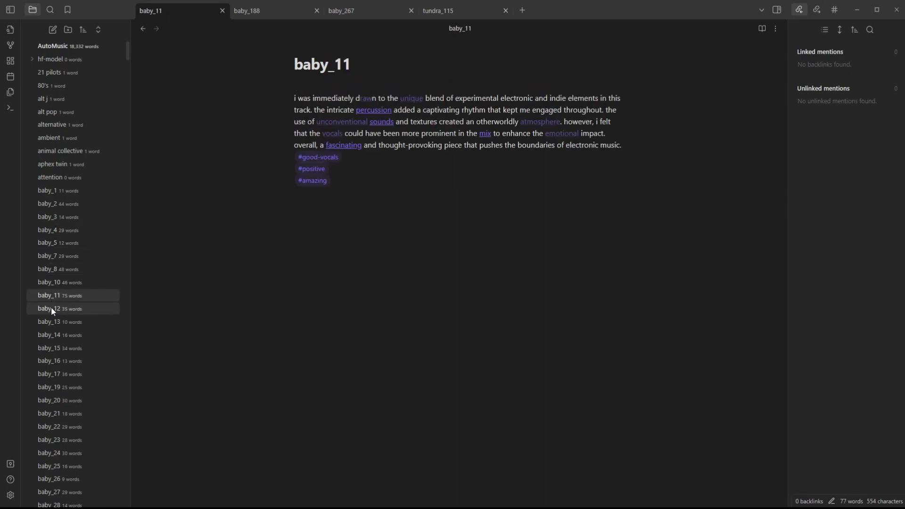
pyautogui.click(51, 309)
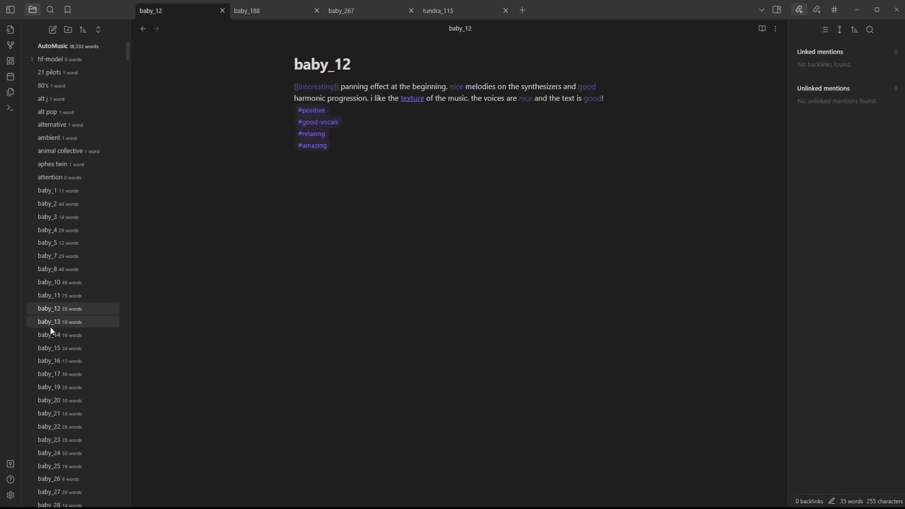
pyautogui.click(51, 348)
pyautogui.scroll(-2, 58, 363)
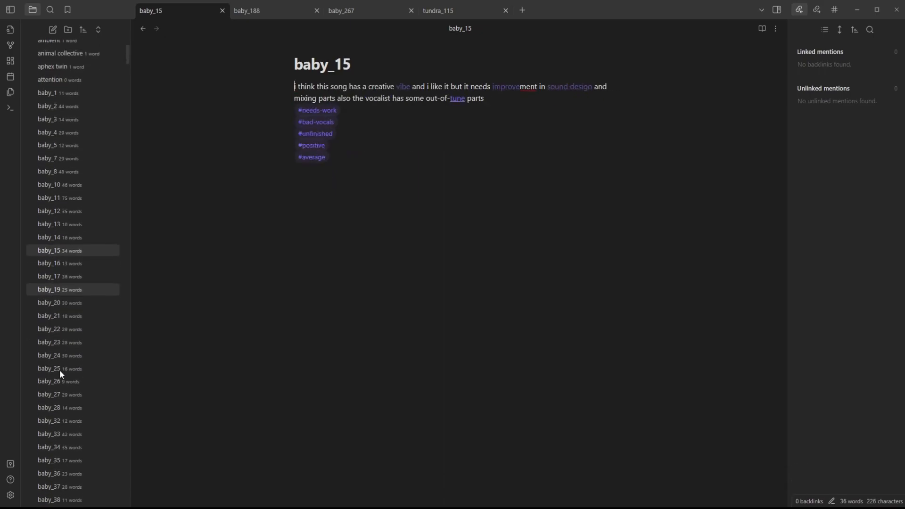
# Step: Read the feedback notes baby_25, baby_35, baby_39 and baby_43 with their links and tags
pyautogui.click(59, 370)
pyautogui.scroll(-2, 60, 369)
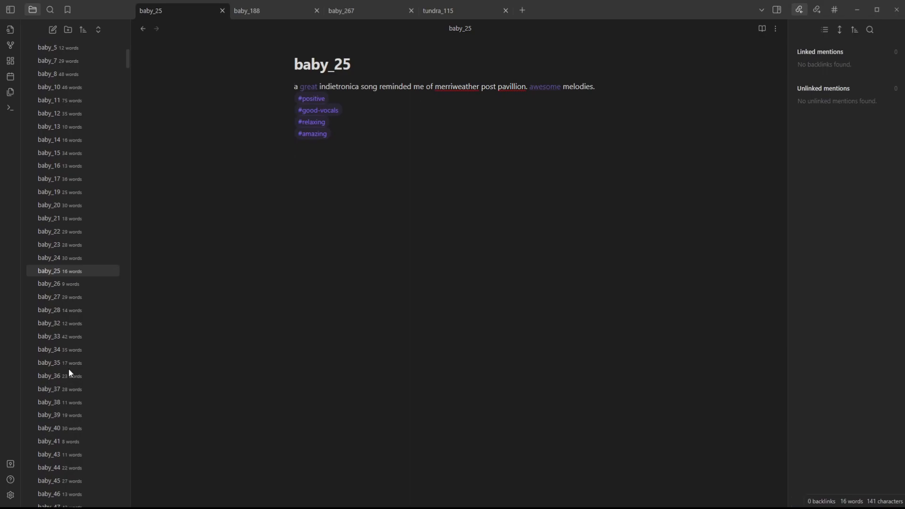
pyautogui.click(61, 363)
pyautogui.scroll(-1, 60, 386)
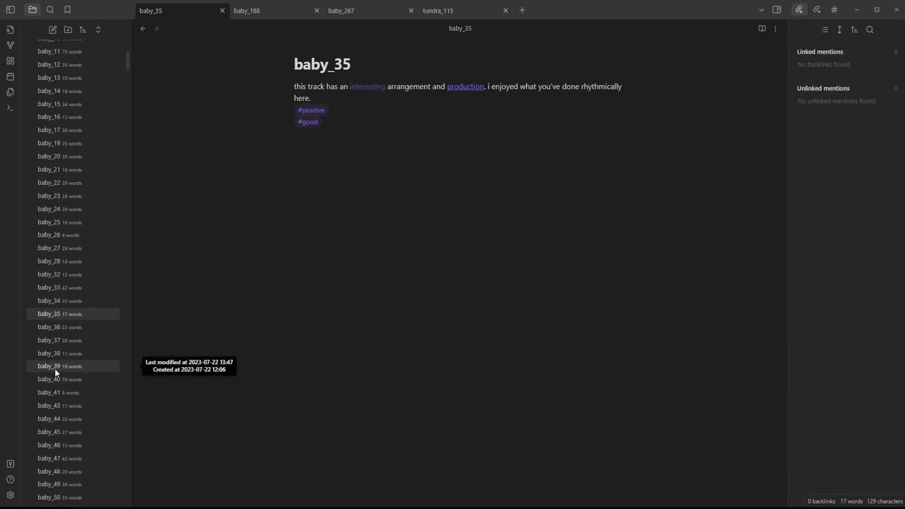
pyautogui.click(54, 367)
pyautogui.click(56, 402)
pyautogui.scroll(-3, 56, 399)
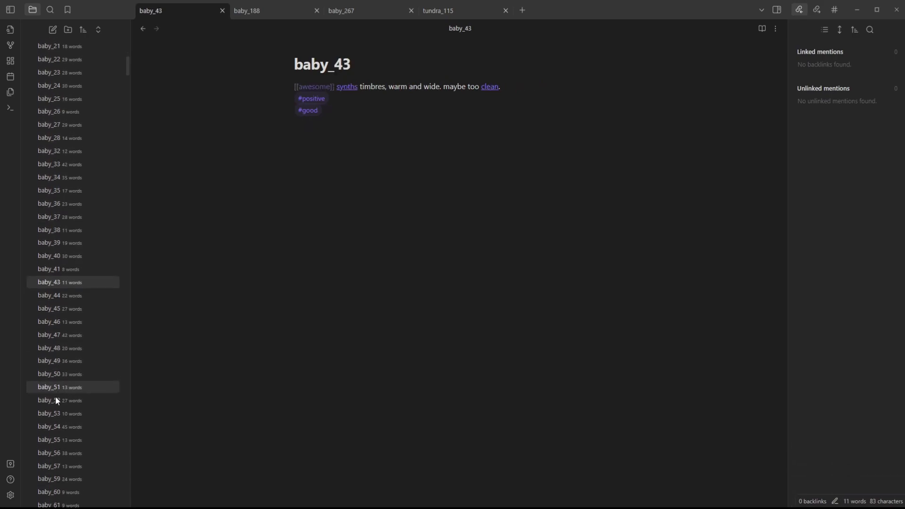
# Step: Read the feedback notes baby_48, baby_60 and baby_71, comparing their linked words and sentiment tags
pyautogui.click(58, 328)
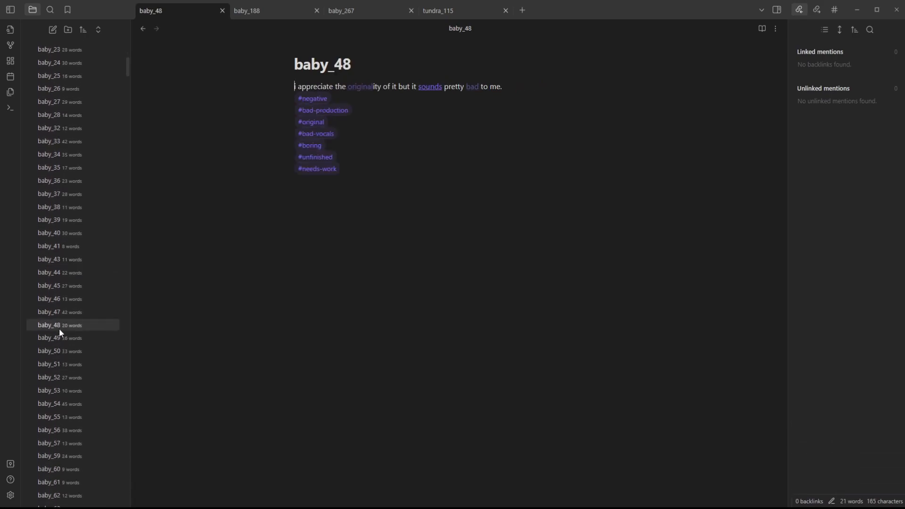
pyautogui.scroll(-2, 60, 366)
pyautogui.click(55, 371)
pyautogui.scroll(-2, 55, 371)
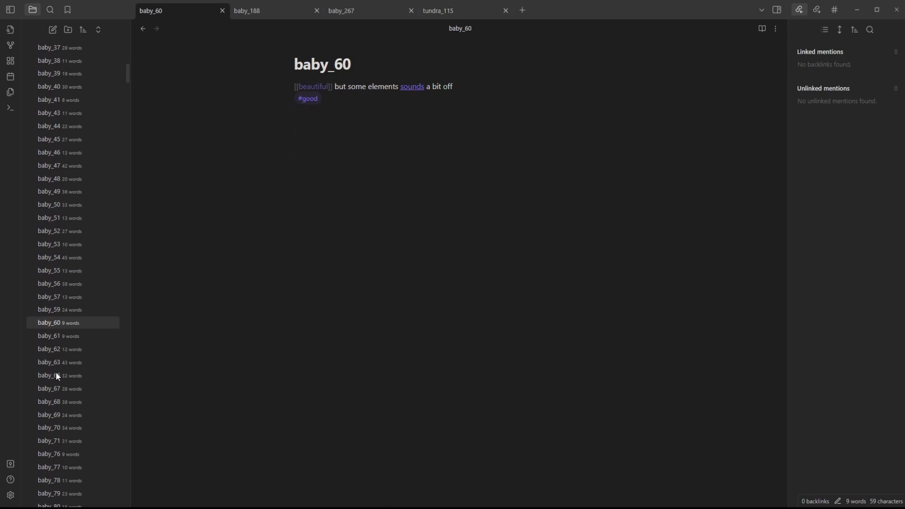
pyautogui.click(57, 393)
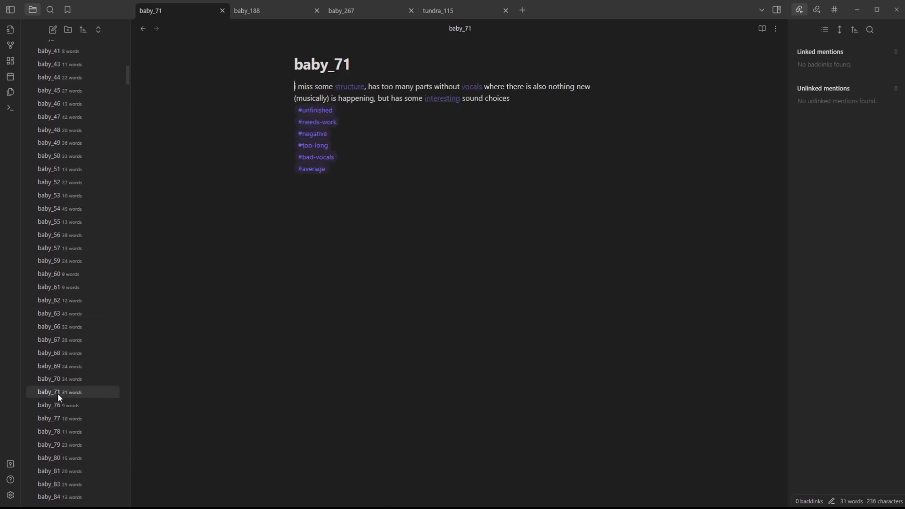
pyautogui.scroll(-3, 58, 375)
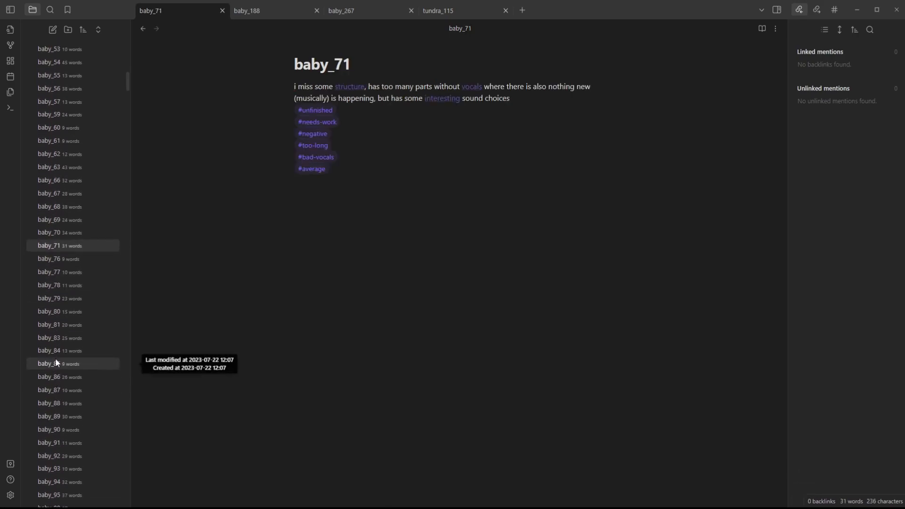
# Step: Read the feedback notes baby_85 and baby_88 with their linked words and tags
pyautogui.click(56, 361)
pyautogui.click(56, 402)
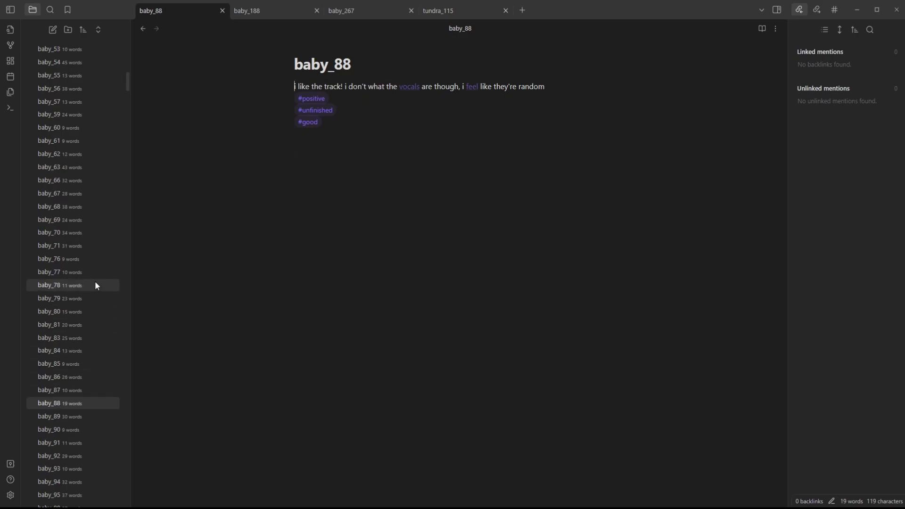
pyautogui.scroll(15, 65, 89)
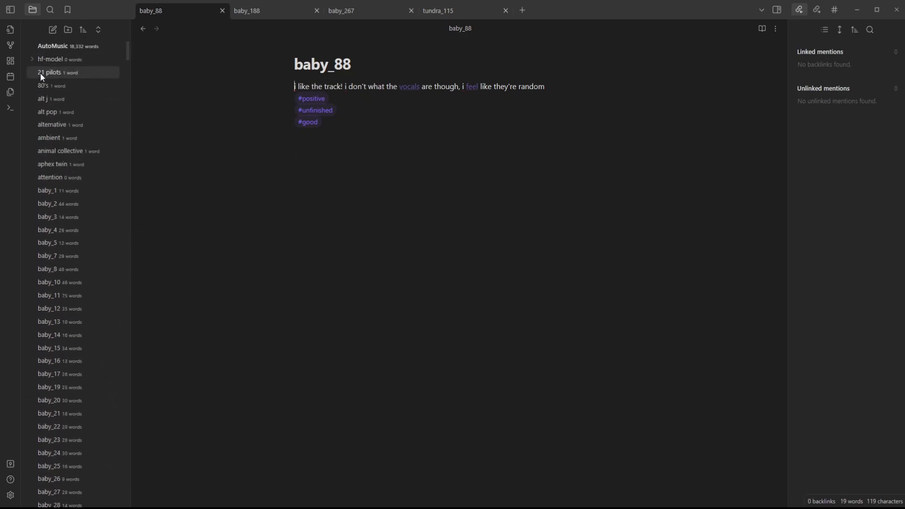
# Step: Open the vault's graph view and set its center force to 0.49
pyautogui.click(11, 45)
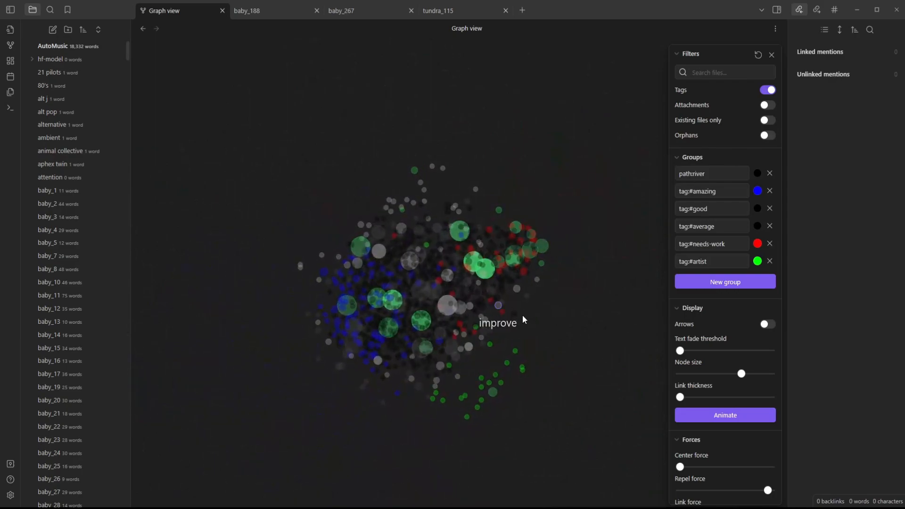
pyautogui.moveTo(573, 358); pyautogui.dragTo(592, 336)
pyautogui.scroll(3, 551, 301)
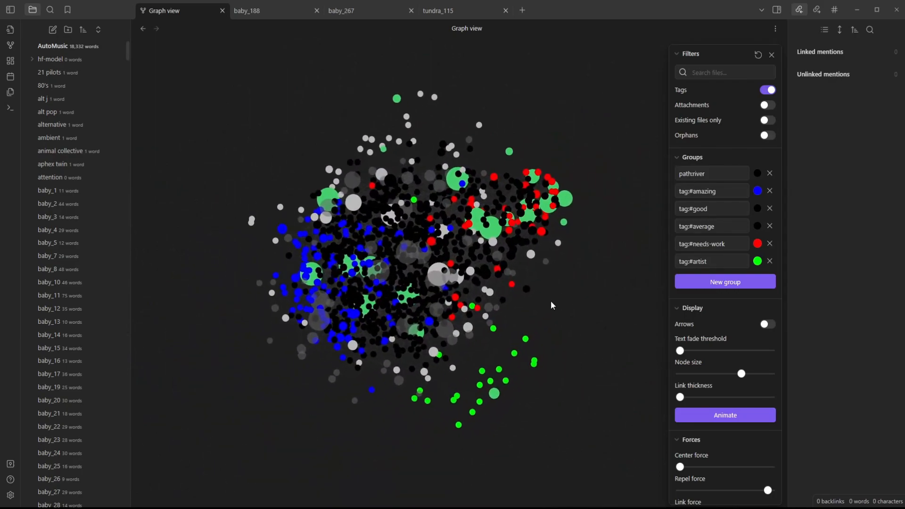
pyautogui.moveTo(543, 298); pyautogui.dragTo(602, 320)
pyautogui.scroll(-1, 754, 377)
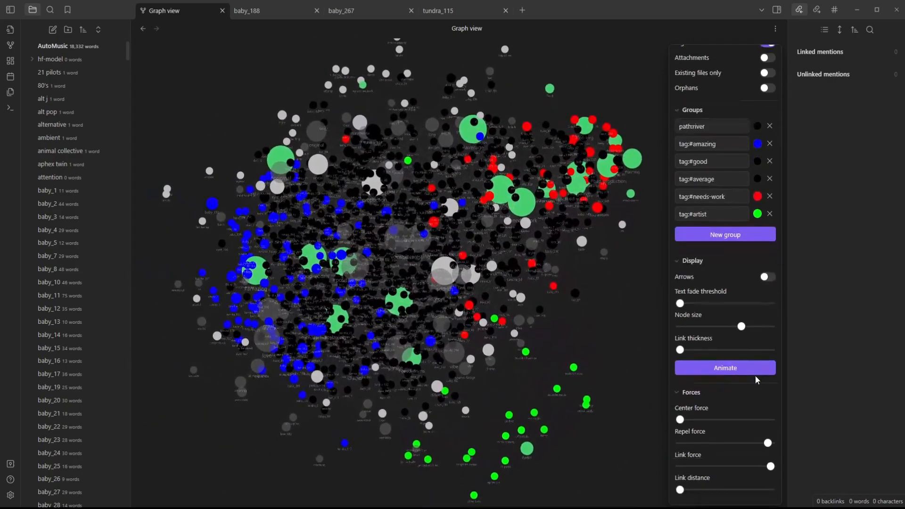
pyautogui.moveTo(680, 419); pyautogui.dragTo(725, 423)
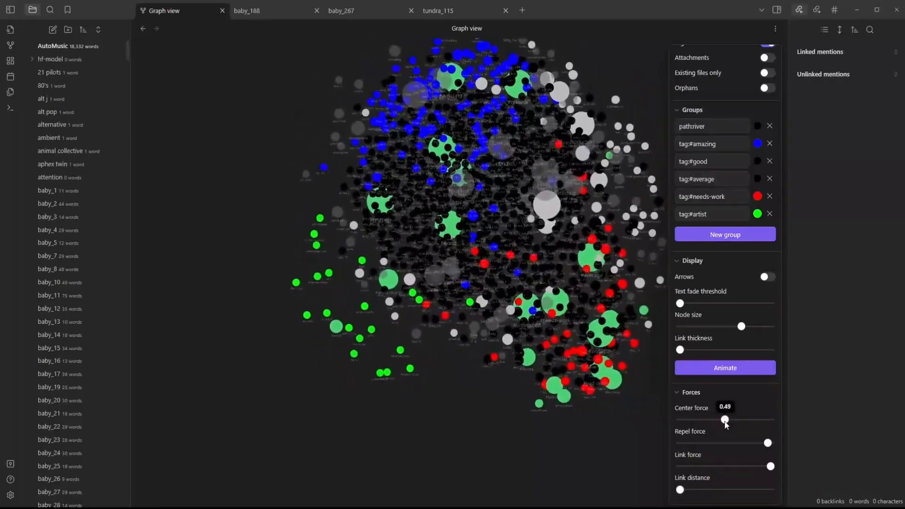
pyautogui.moveTo(635, 434); pyautogui.dragTo(584, 439)
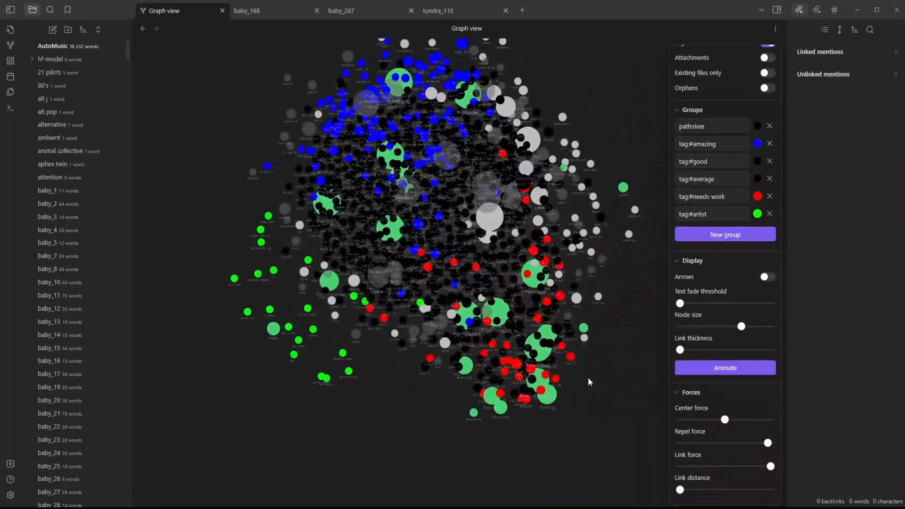
# Step: Examine the graph's positive and negative tag clusters around #good-vocals, #positive and #average, plus the green artist nodes around #artist
pyautogui.scroll(5, 472, 292)
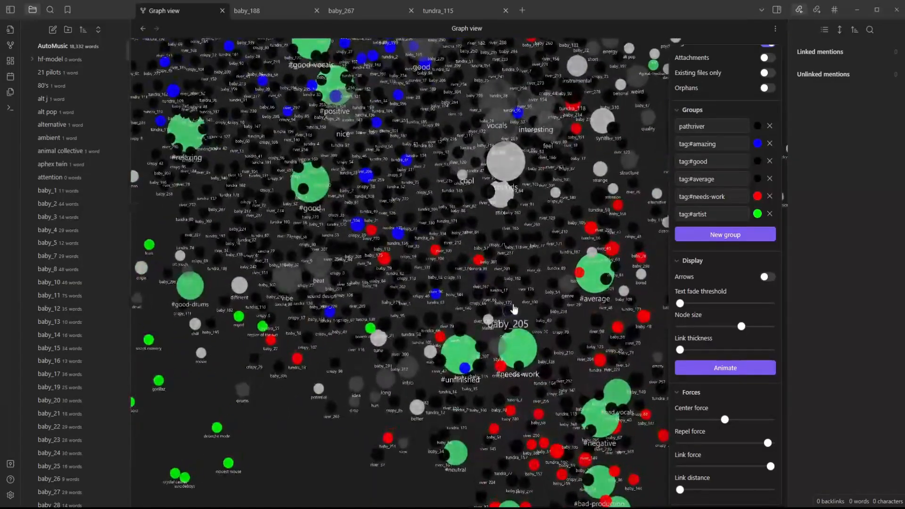
pyautogui.moveTo(519, 266); pyautogui.dragTo(553, 375)
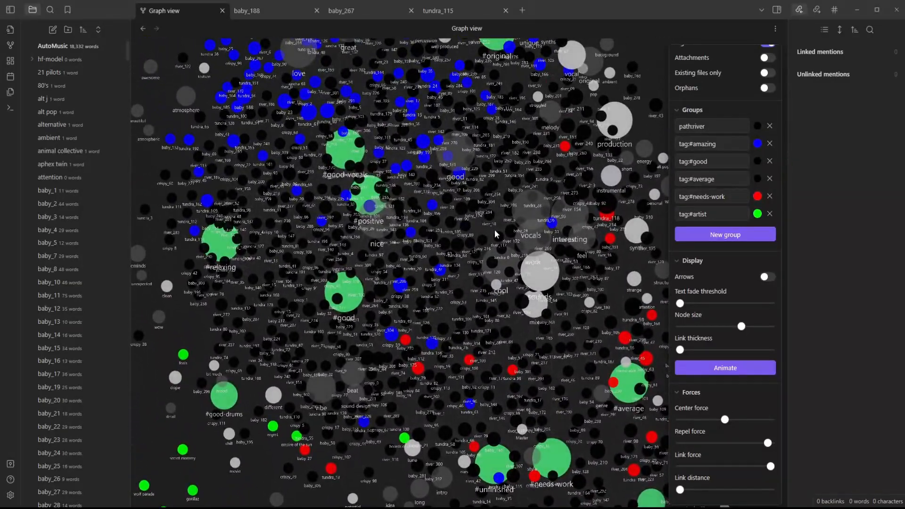
pyautogui.moveTo(491, 230); pyautogui.dragTo(491, 247)
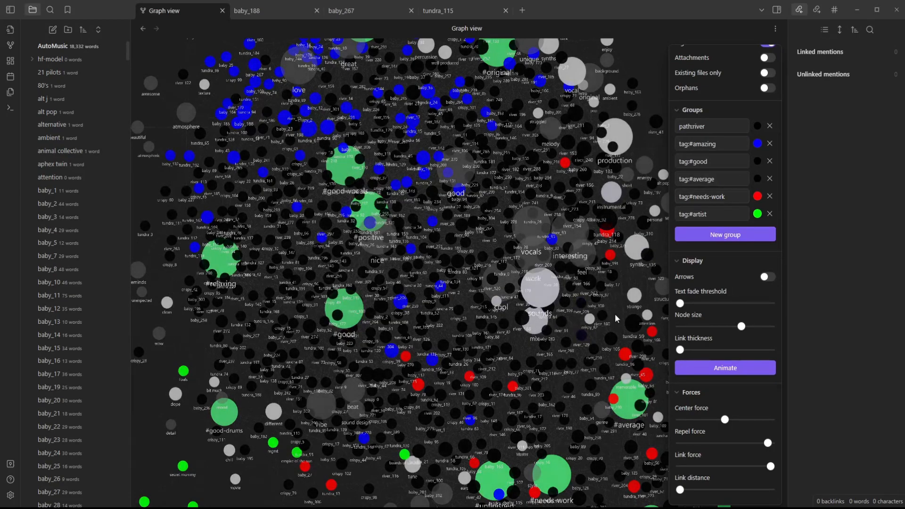
pyautogui.moveTo(616, 321); pyautogui.dragTo(556, 212)
pyautogui.scroll(-3, 558, 267)
pyautogui.scroll(2, 509, 298)
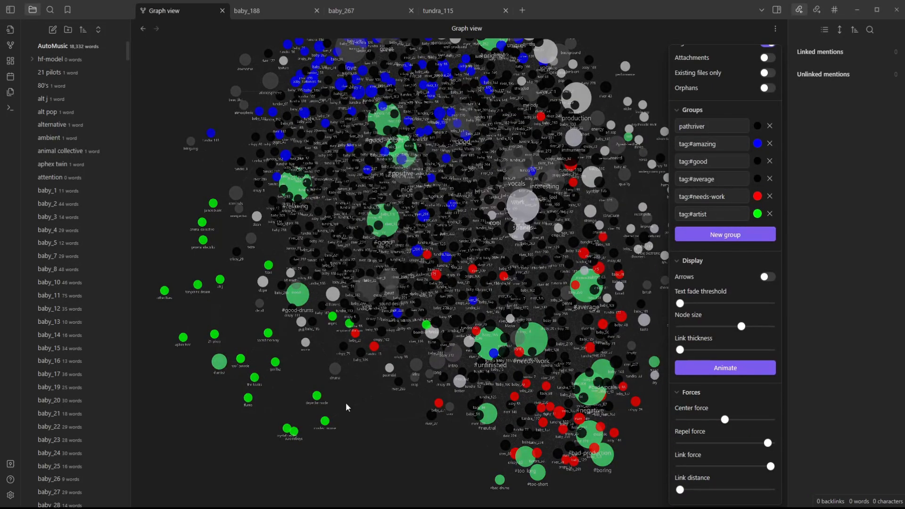
pyautogui.scroll(10, 238, 360)
pyautogui.scroll(-10, 322, 348)
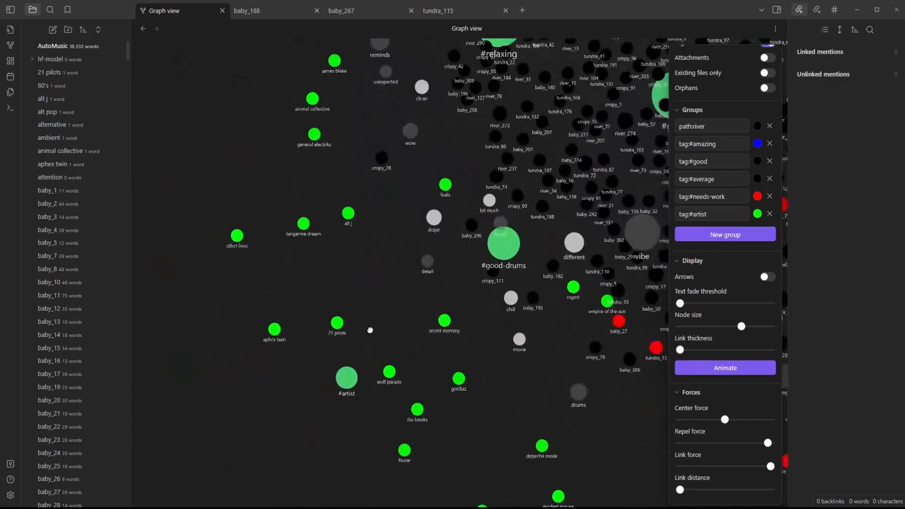
pyautogui.scroll(-10, 587, 327)
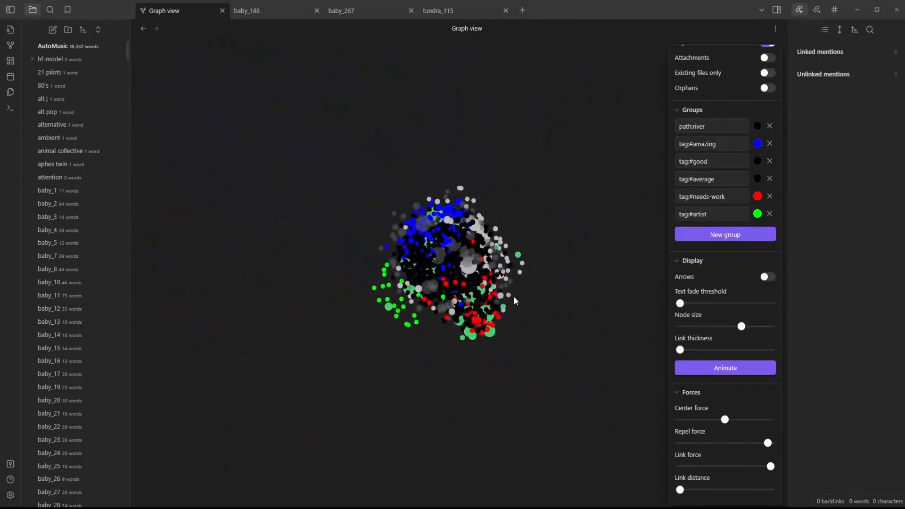
# Step: Examine the connections of the baby_162 note and of the word nodes energy, niche and good in the graph
pyautogui.scroll(10, 516, 292)
pyautogui.scroll(10, 564, 318)
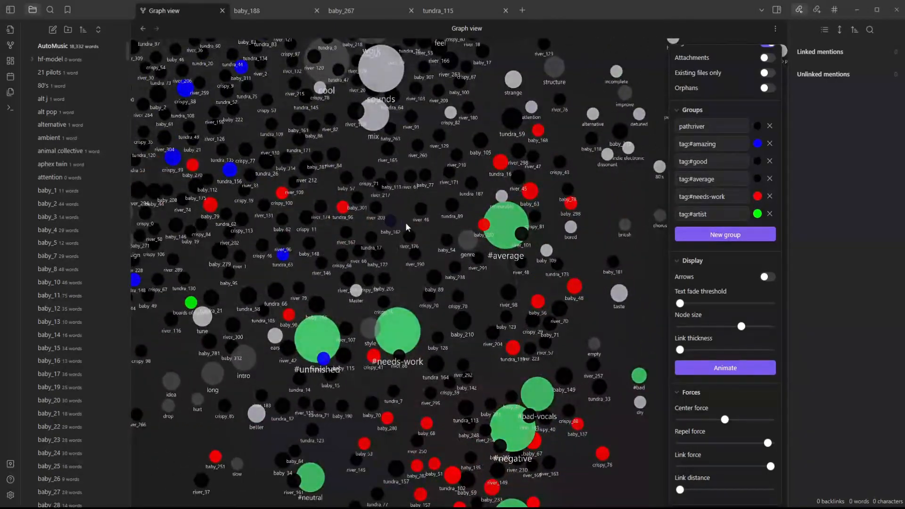
pyautogui.moveTo(407, 211); pyautogui.dragTo(444, 246)
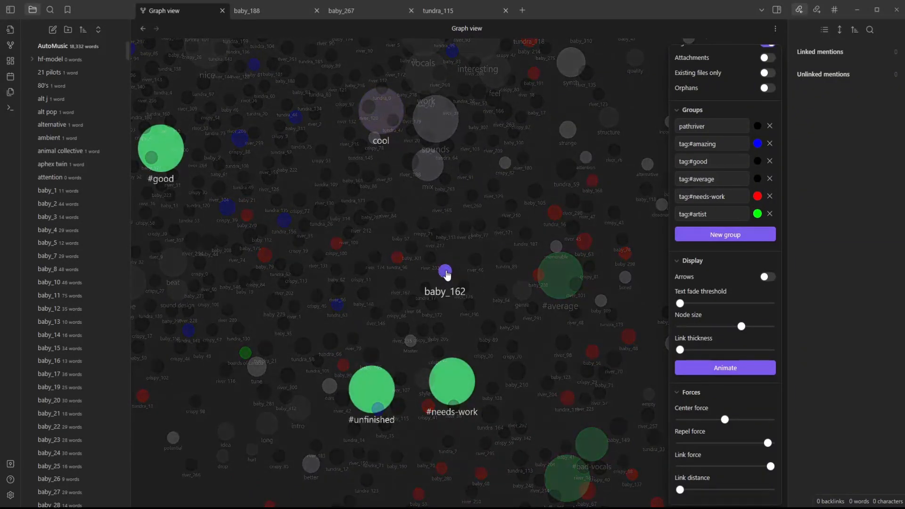
pyautogui.scroll(-8, 447, 273)
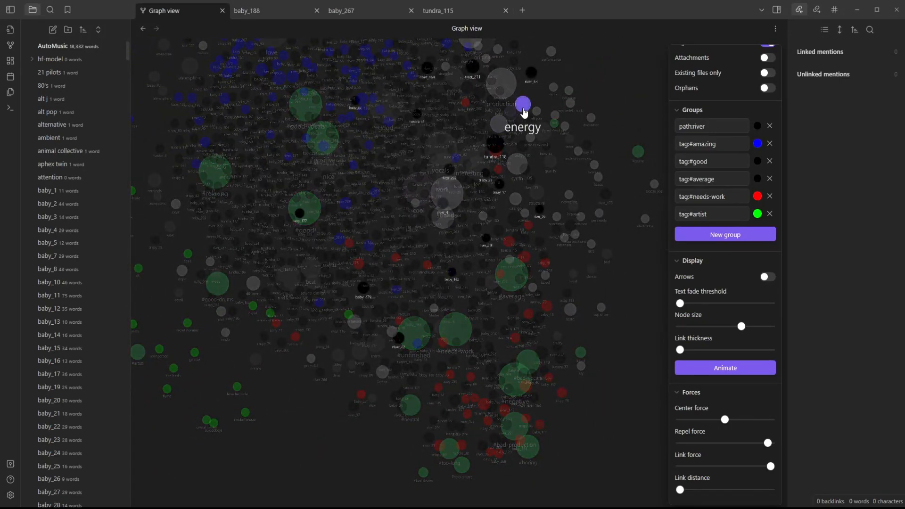
pyautogui.moveTo(524, 113); pyautogui.dragTo(533, 148)
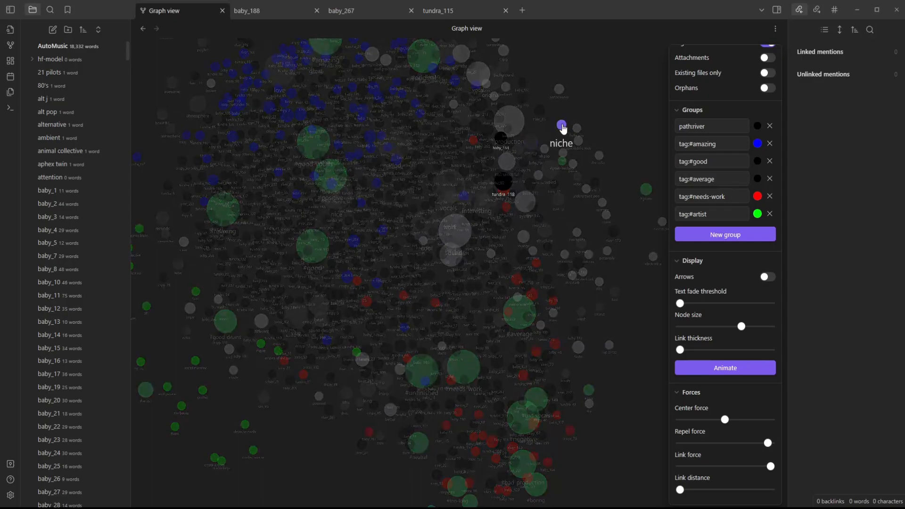
pyautogui.scroll(3, 398, 151)
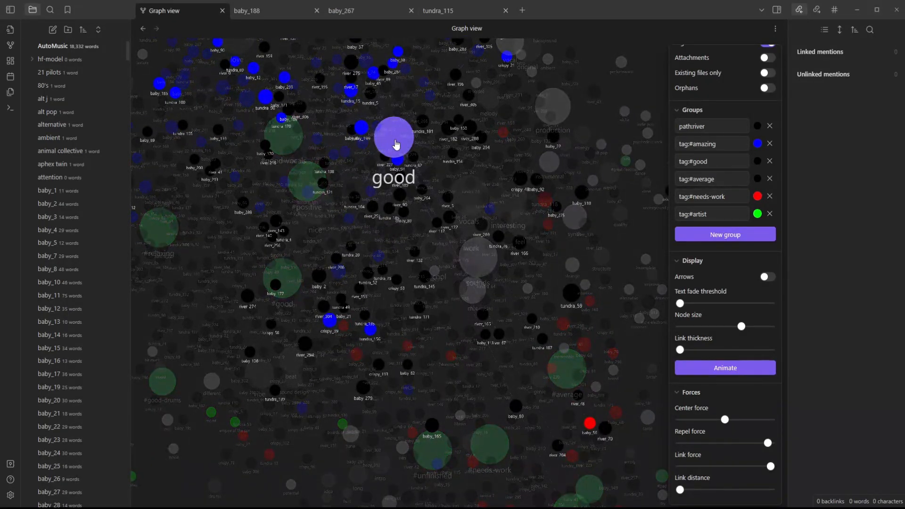
pyautogui.scroll(-5, 396, 144)
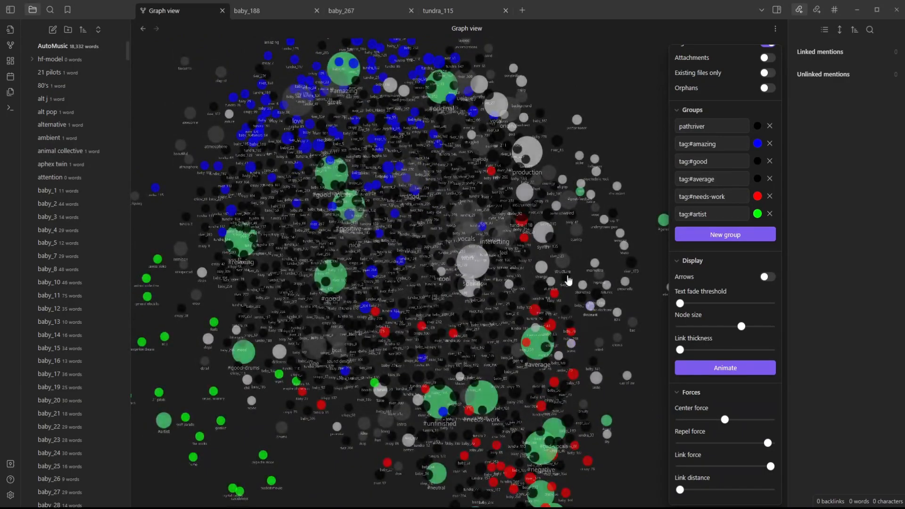
# Step: Examine the whole graph, comparing how the blue #amazing, red #needs-work and green artist nodes are distributed
pyautogui.moveTo(602, 321); pyautogui.dragTo(581, 275)
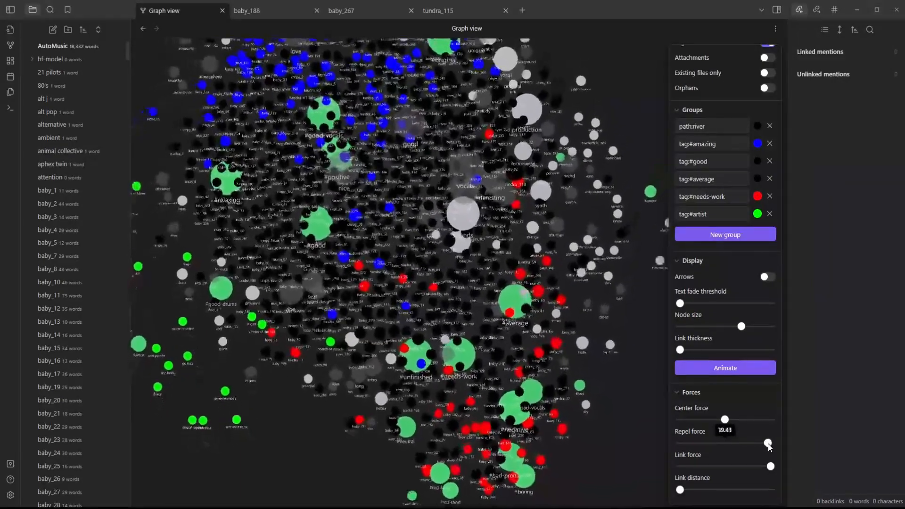
pyautogui.scroll(-3, 433, 262)
pyautogui.scroll(3, 410, 244)
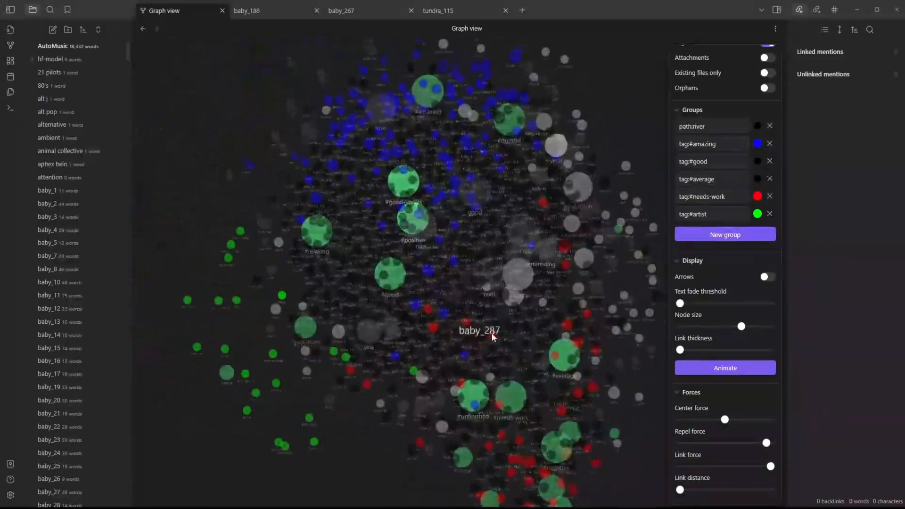
pyautogui.scroll(-5, 604, 423)
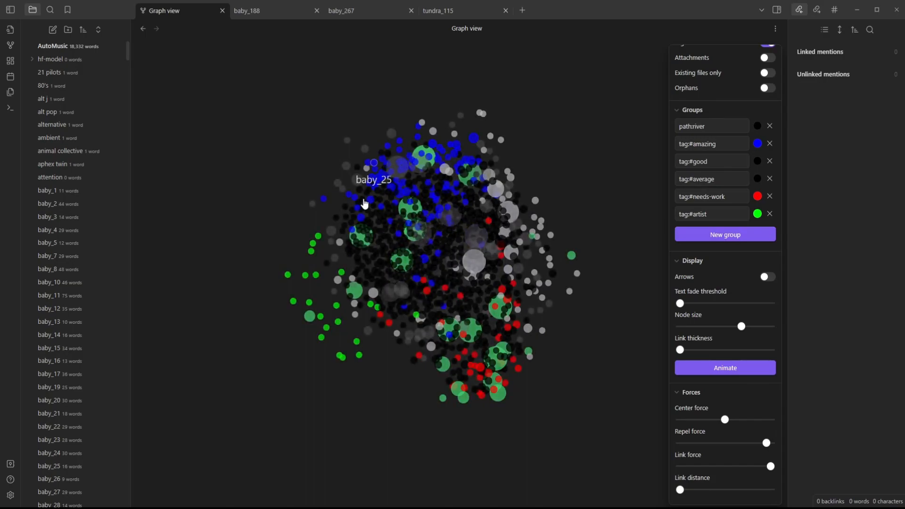
pyautogui.scroll(5, 572, 410)
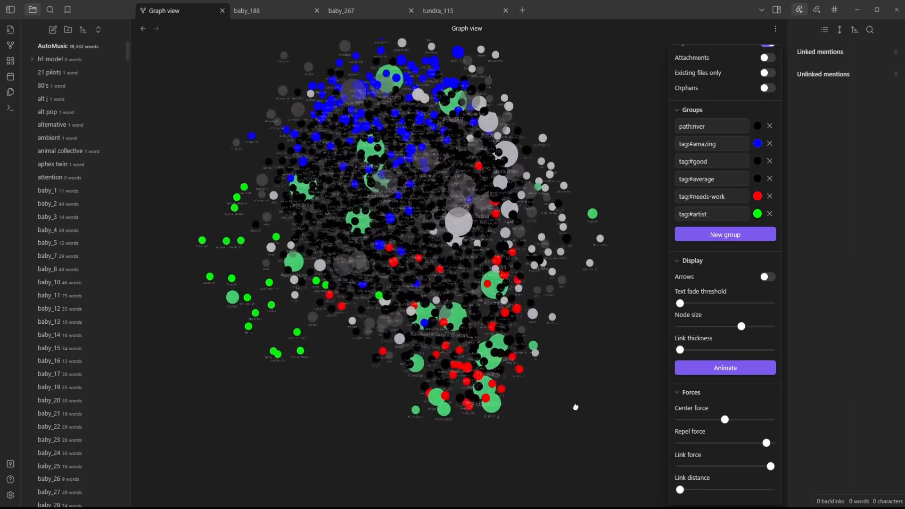
pyautogui.scroll(-3, 490, 244)
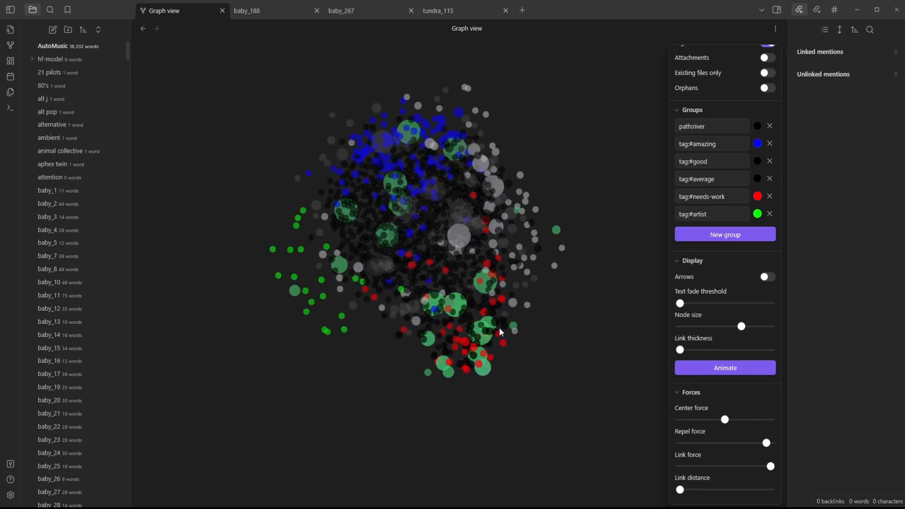
# Step: Compare the notes connected to #good-vocals with those around the negative tags, such as #bad-production, #negative and #boring
pyautogui.scroll(10, 505, 352)
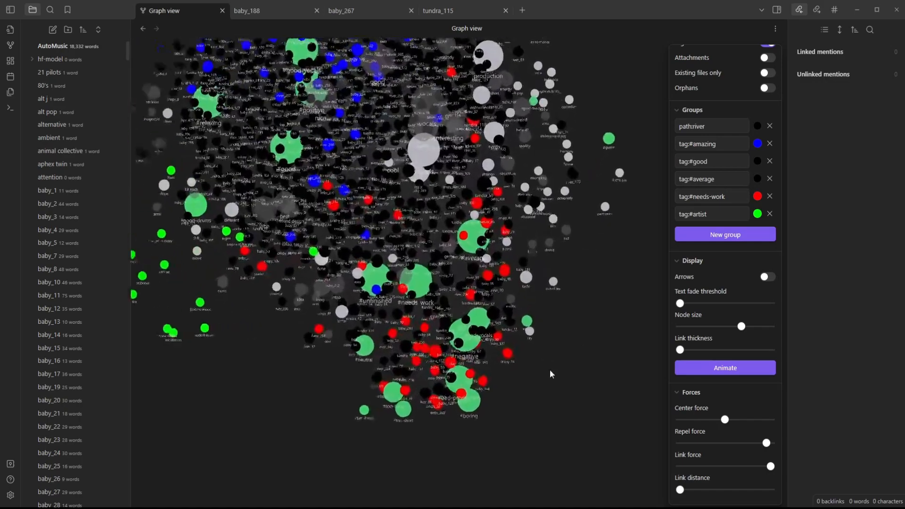
pyautogui.moveTo(542, 393); pyautogui.dragTo(579, 377)
pyautogui.moveTo(598, 302); pyautogui.dragTo(619, 417)
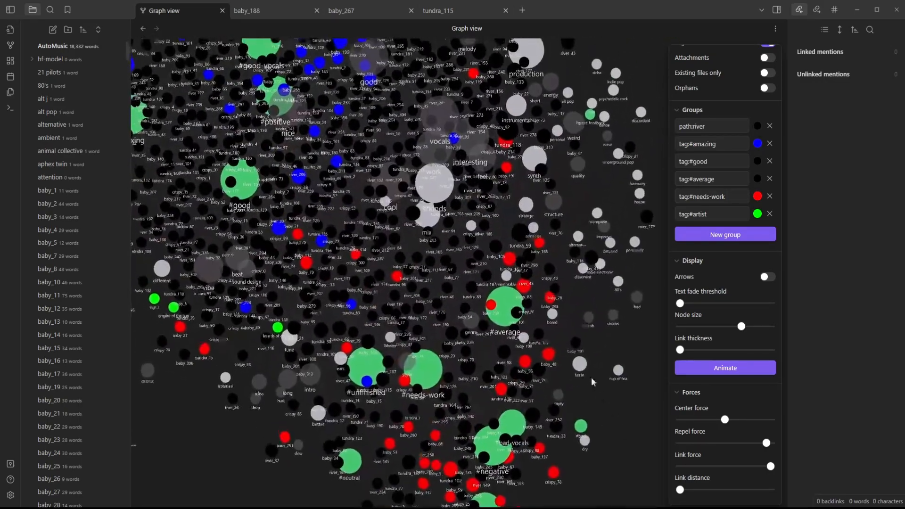
pyautogui.moveTo(562, 178); pyautogui.dragTo(521, 135)
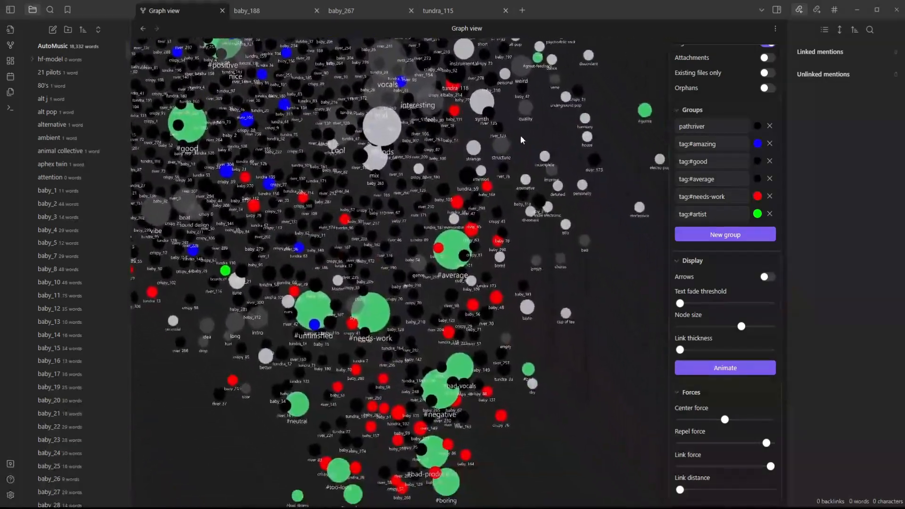
pyautogui.moveTo(527, 435); pyautogui.dragTo(592, 330)
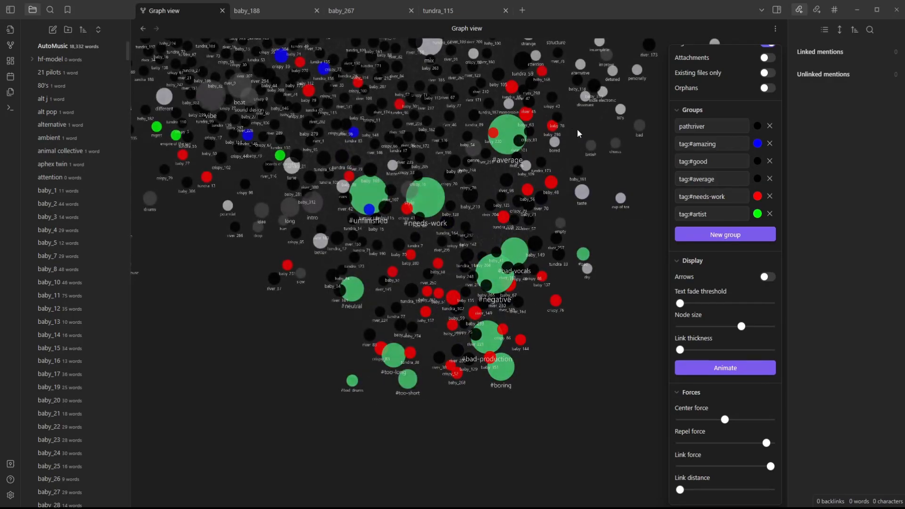
pyautogui.moveTo(578, 133); pyautogui.dragTo(658, 366)
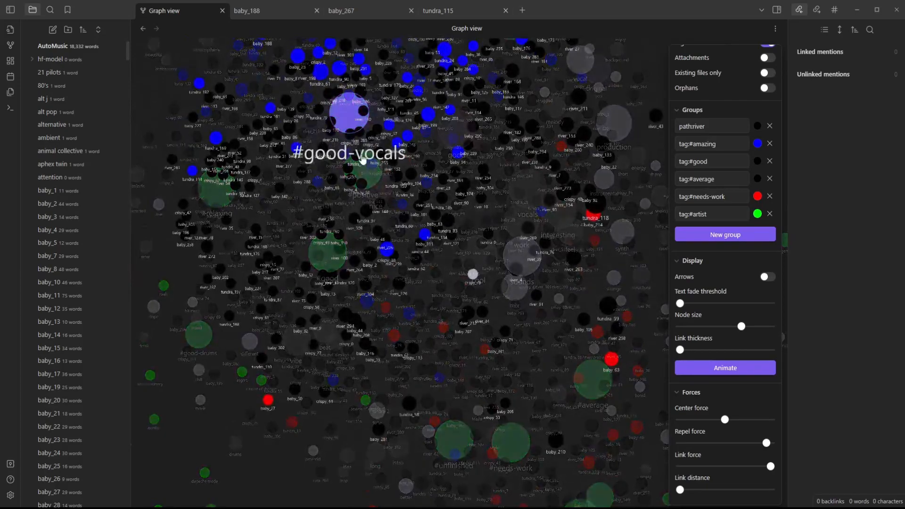
pyautogui.moveTo(325, 384); pyautogui.dragTo(225, 183)
pyautogui.scroll(1, 436, 311)
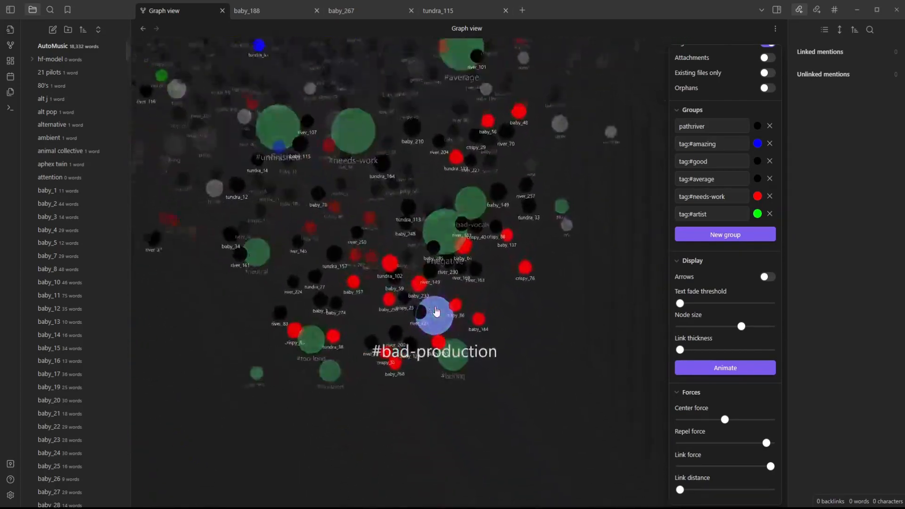
pyautogui.moveTo(369, 313); pyautogui.dragTo(394, 357)
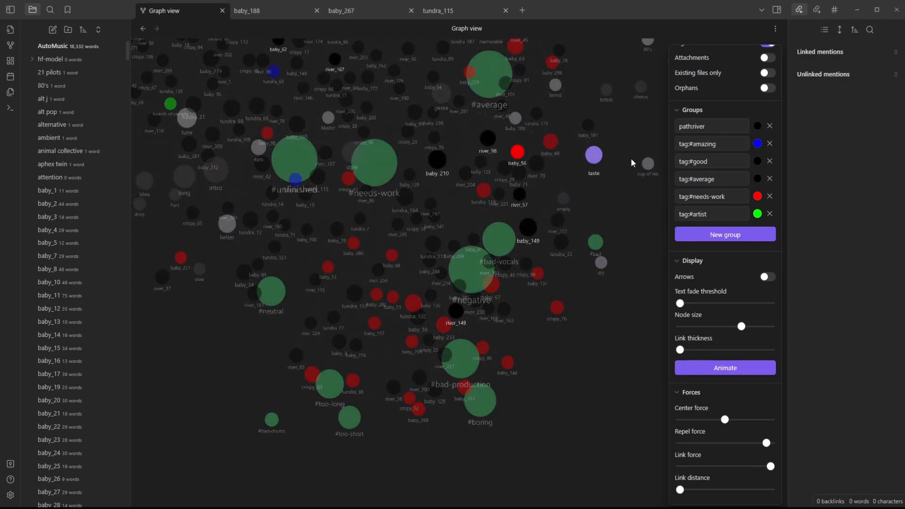
# Step: Examine which feedback notes connect to the outlying word nodes taste, empty and slow near the negative cluster
pyautogui.moveTo(629, 133); pyautogui.dragTo(625, 168)
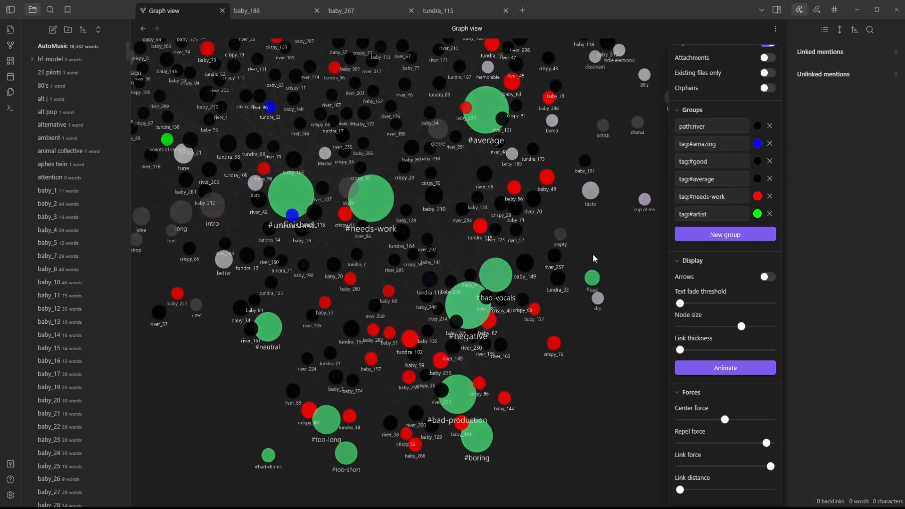
pyautogui.moveTo(556, 217)
pyautogui.mouseDown()
pyautogui.moveTo(583, 200)
pyautogui.moveTo(567, 231)
pyautogui.mouseUp()
pyautogui.scroll(-2, 557, 211)
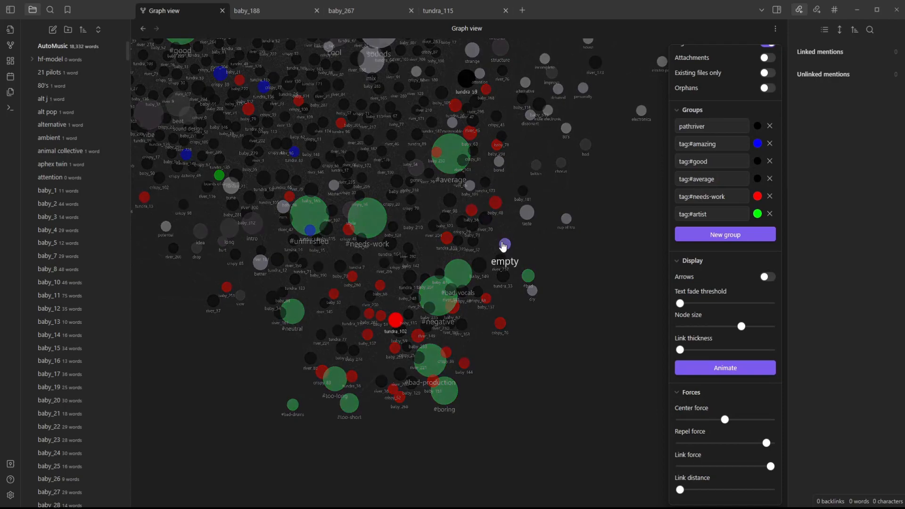
pyautogui.moveTo(388, 290); pyautogui.dragTo(398, 281)
pyautogui.scroll(2, 517, 237)
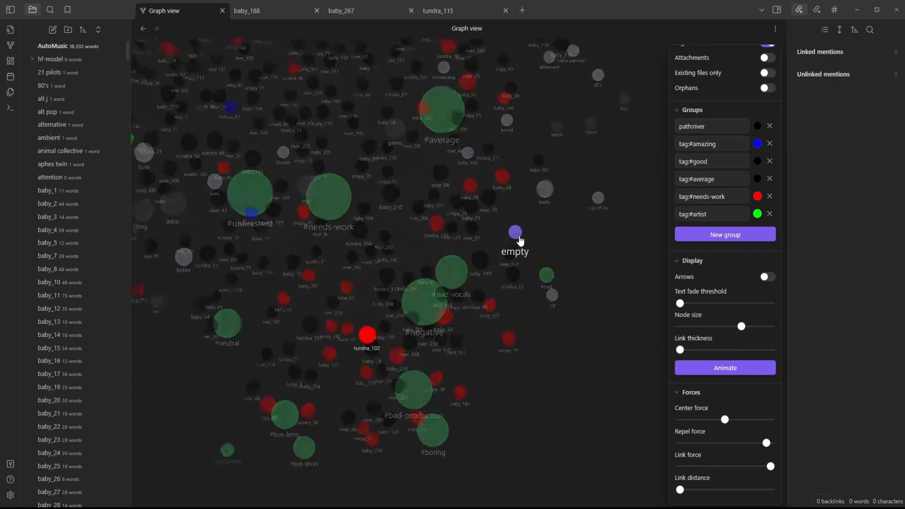
pyautogui.moveTo(306, 237); pyautogui.dragTo(462, 240)
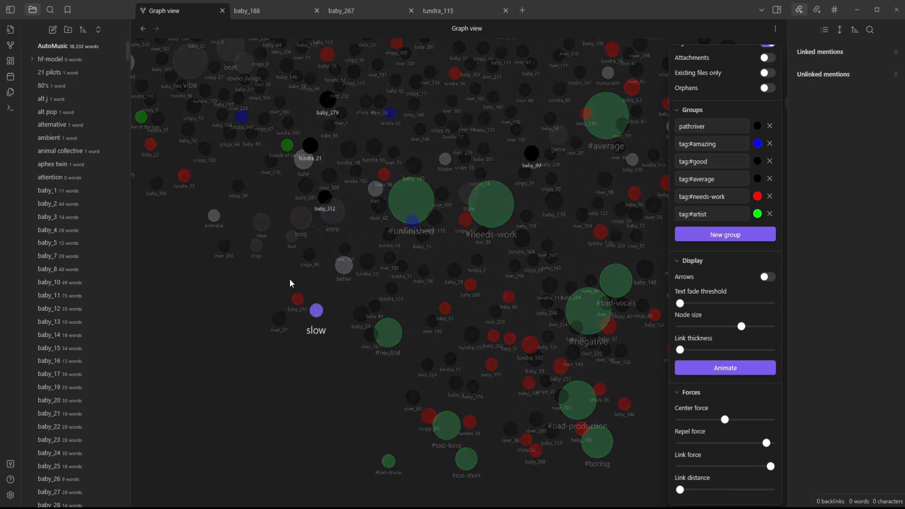
# Step: Examine which feedback notes connect to the word nodes around #unfinished and #neutral, including slow and idea
pyautogui.scroll(4, 307, 282)
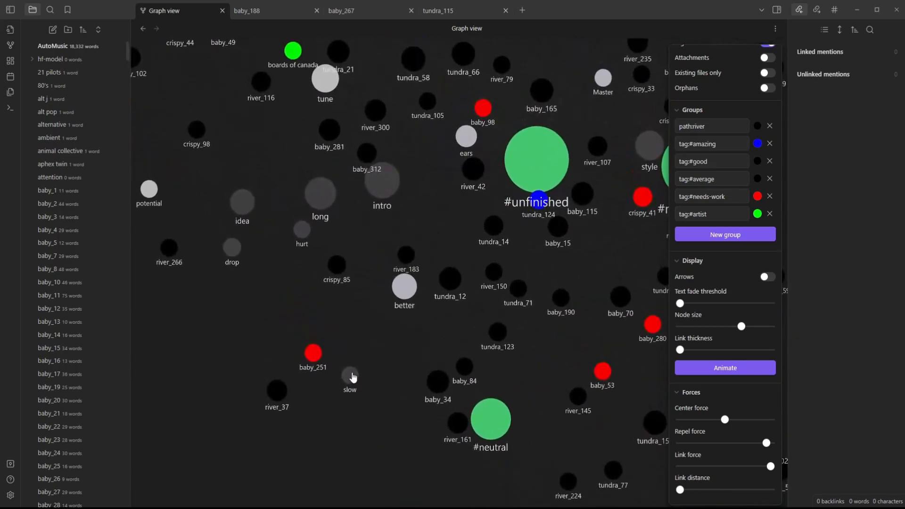
pyautogui.moveTo(385, 323); pyautogui.dragTo(400, 351)
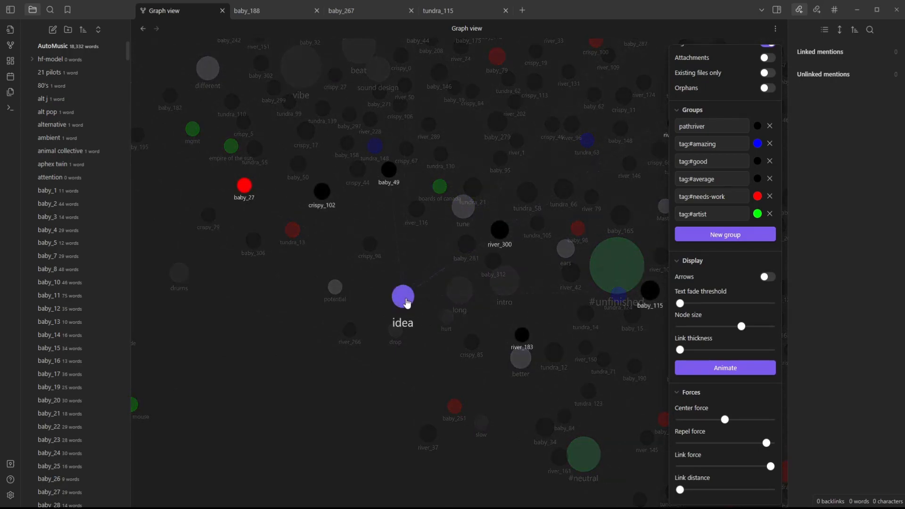
pyautogui.moveTo(406, 300); pyautogui.dragTo(432, 287)
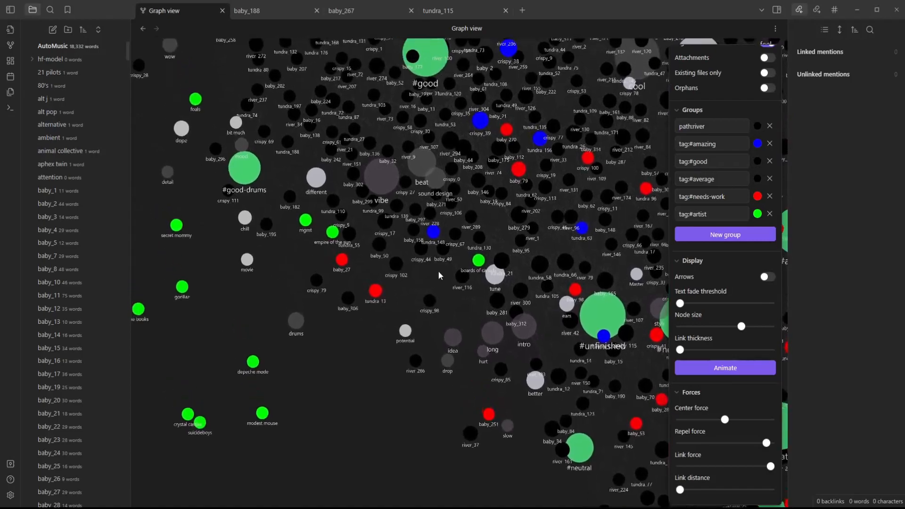
# Step: Examine the green artist nodes around the #artist tag, including the connections of mgmt and gorillaz
pyautogui.scroll(-2, 478, 222)
pyautogui.moveTo(470, 245); pyautogui.dragTo(512, 261)
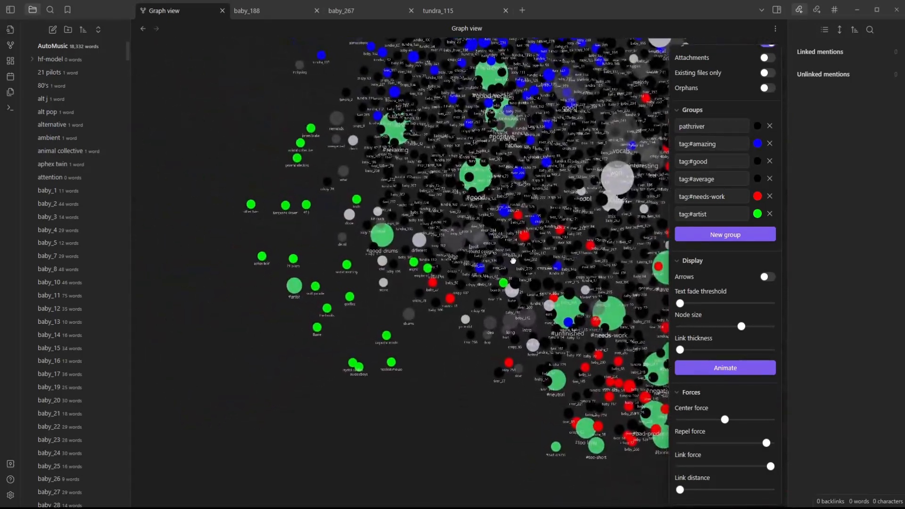
pyautogui.scroll(2, 363, 275)
pyautogui.moveTo(362, 276); pyautogui.dragTo(409, 329)
pyautogui.scroll(-1, 388, 285)
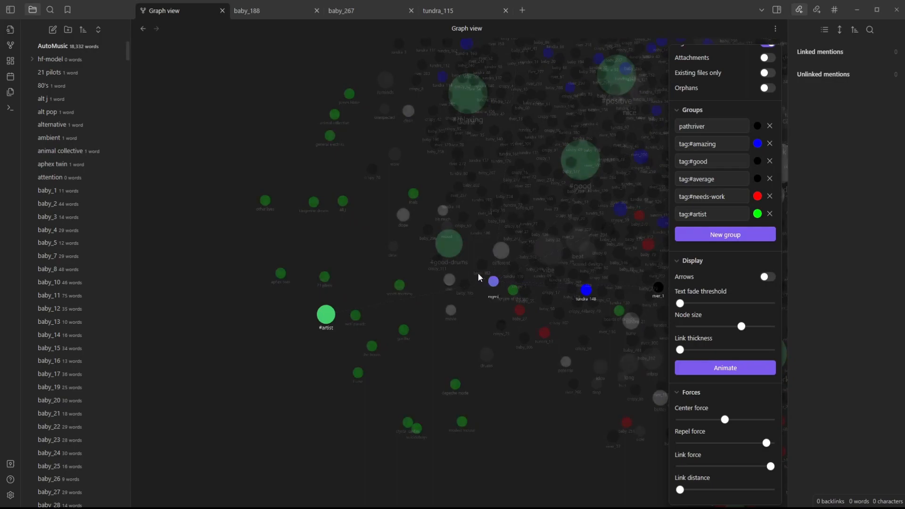
pyautogui.scroll(3, 358, 183)
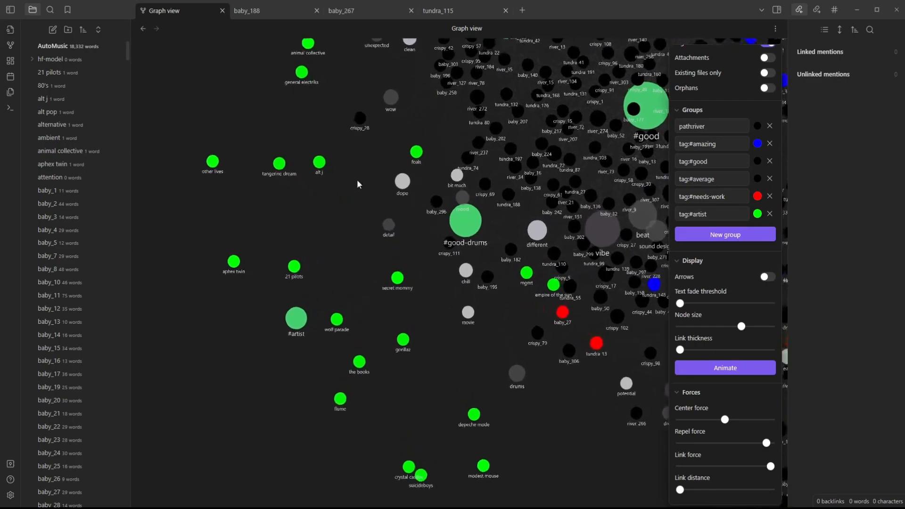
pyautogui.moveTo(358, 181); pyautogui.dragTo(354, 235)
pyautogui.moveTo(331, 117); pyautogui.dragTo(332, 133)
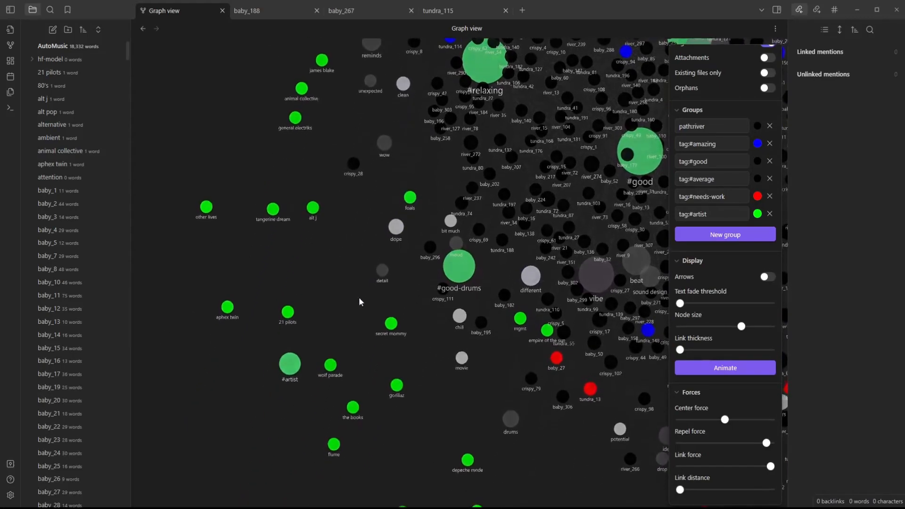
pyautogui.moveTo(359, 301); pyautogui.dragTo(317, 225)
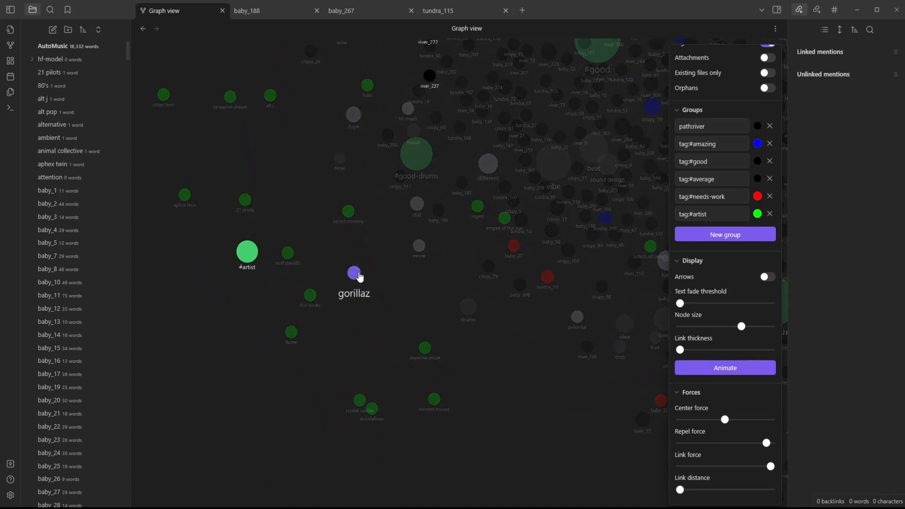
pyautogui.scroll(4, 356, 275)
pyautogui.scroll(-4, 346, 273)
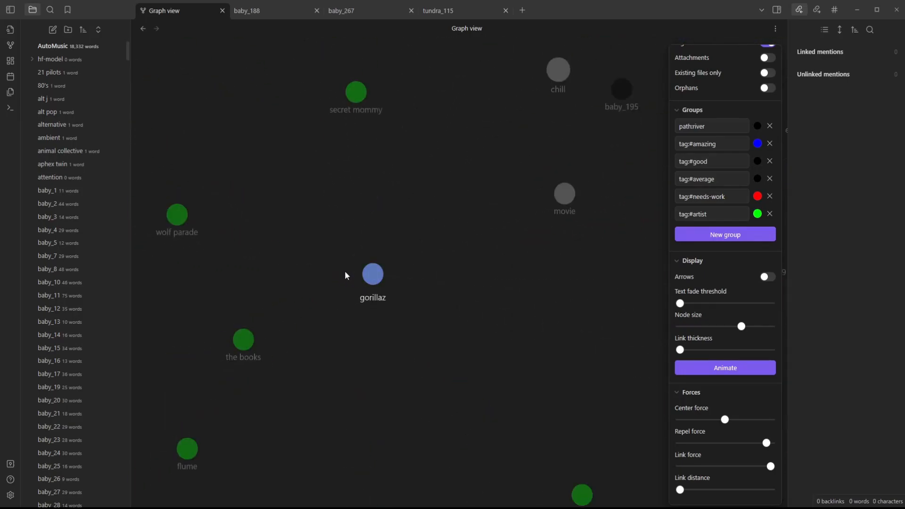
pyautogui.scroll(-1, 431, 279)
# Step: Examine the blue notes and word nodes clustered around the #amazing, #original and #good-vocals tags
pyautogui.moveTo(465, 277); pyautogui.dragTo(452, 345)
pyautogui.moveTo(442, 181); pyautogui.dragTo(260, 276)
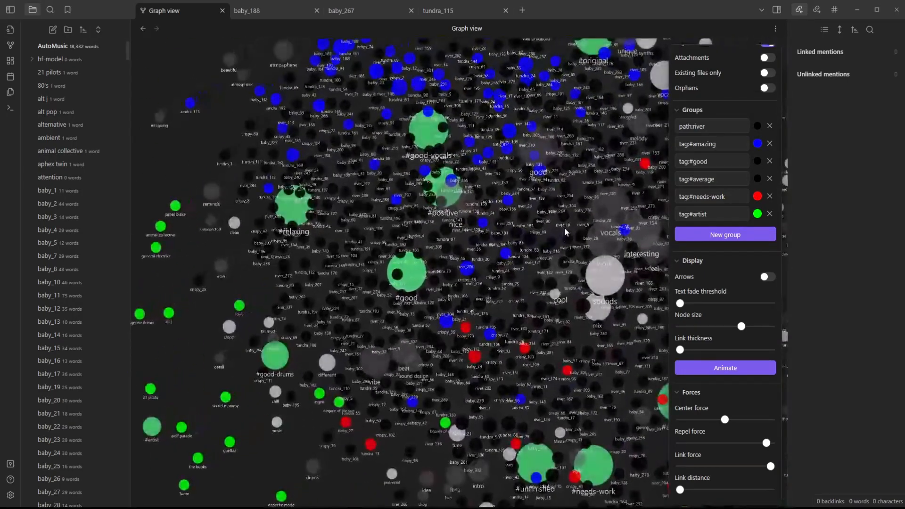
pyautogui.moveTo(564, 228); pyautogui.dragTo(456, 359)
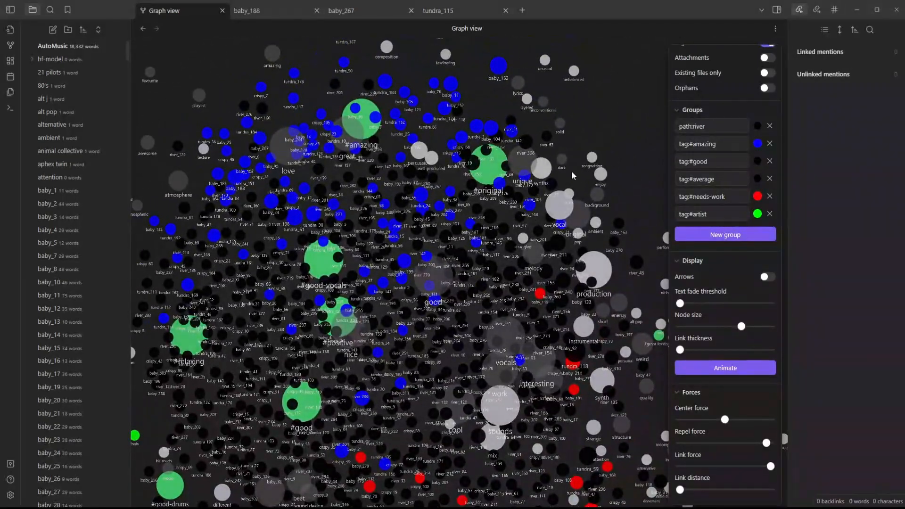
pyautogui.moveTo(571, 171); pyautogui.dragTo(577, 184)
pyautogui.scroll(3, 563, 172)
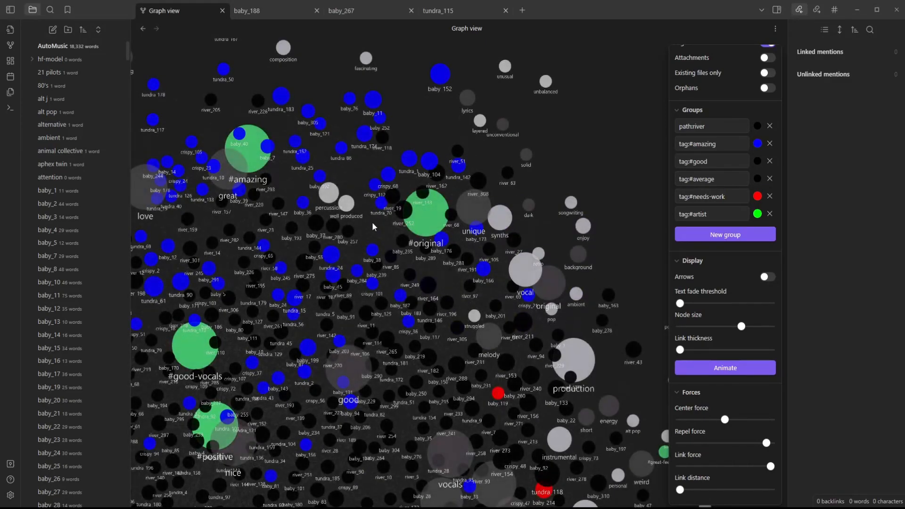
pyautogui.moveTo(371, 222); pyautogui.dragTo(591, 225)
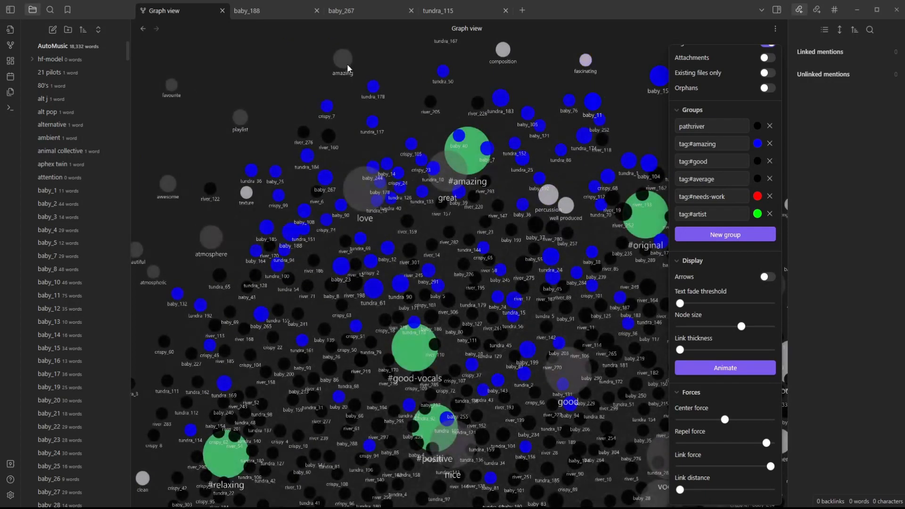
# Step: Examine the outlying word nodes near the #amazing and #relaxing clusters, such as playlist, atmosphere and reminds
pyautogui.moveTo(240, 120); pyautogui.dragTo(380, 104)
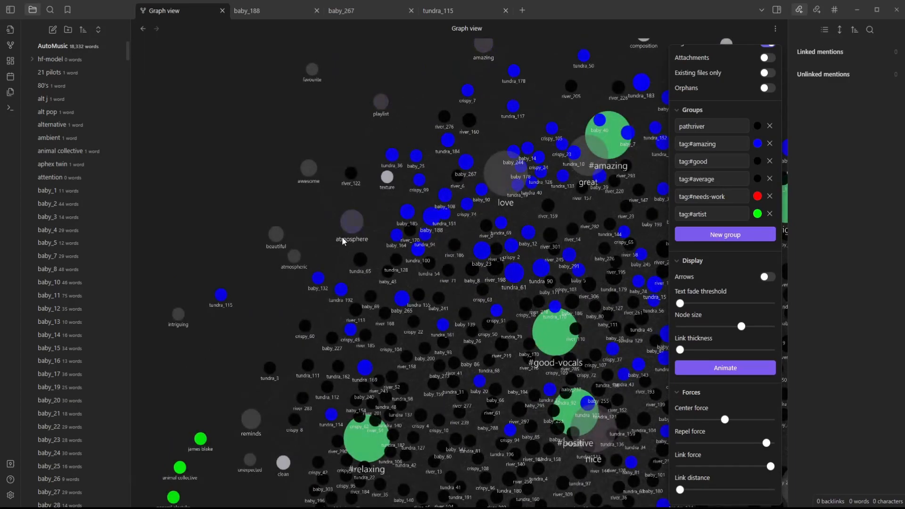
pyautogui.moveTo(272, 300); pyautogui.dragTo(287, 157)
pyautogui.moveTo(296, 279); pyautogui.dragTo(303, 222)
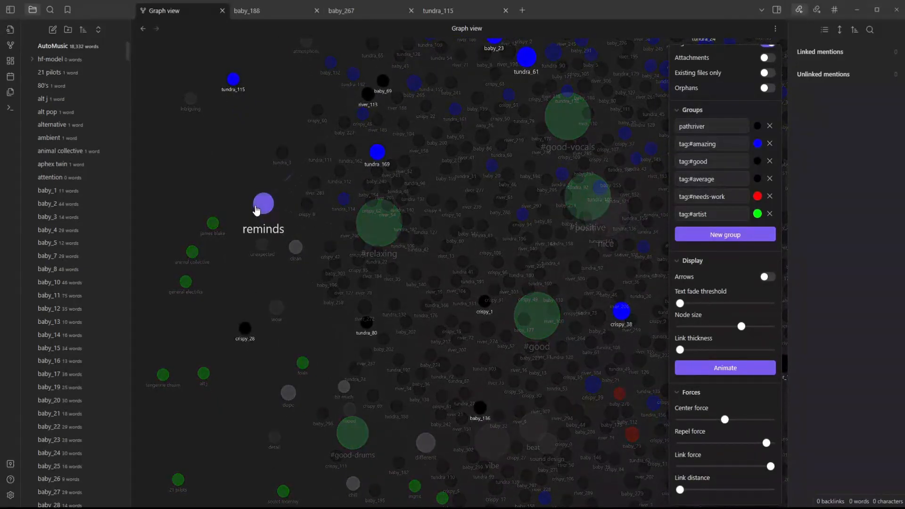
# Step: Examine the connections of the beat word node and the word nodes near #average, such as attention
pyautogui.moveTo(322, 336); pyautogui.dragTo(237, 224)
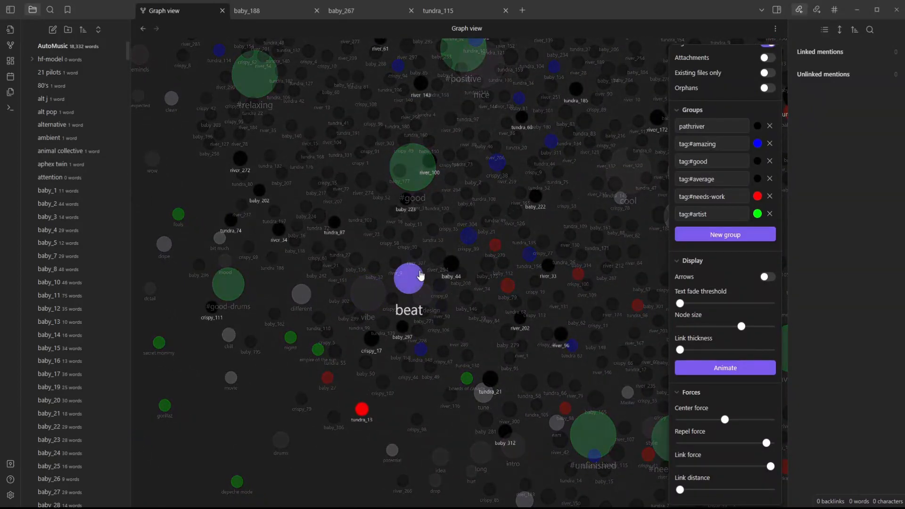
pyautogui.moveTo(551, 318); pyautogui.dragTo(311, 298)
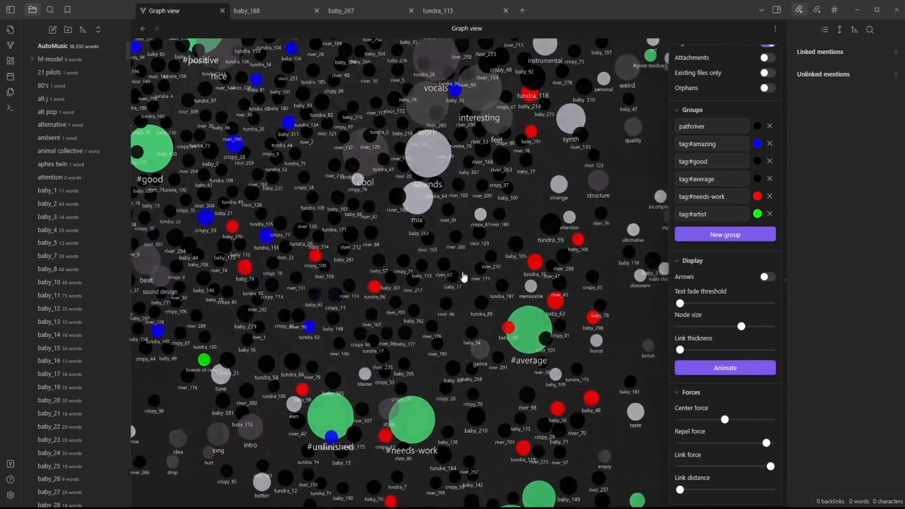
pyautogui.moveTo(536, 197); pyautogui.dragTo(504, 199)
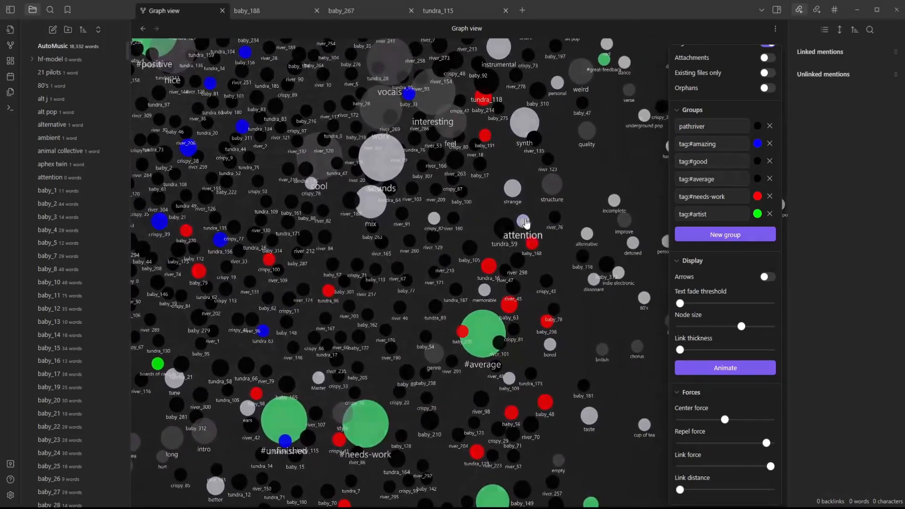
# Step: Review the whole graph, comparing the positive, negative and artist clusters
pyautogui.scroll(-5, 536, 225)
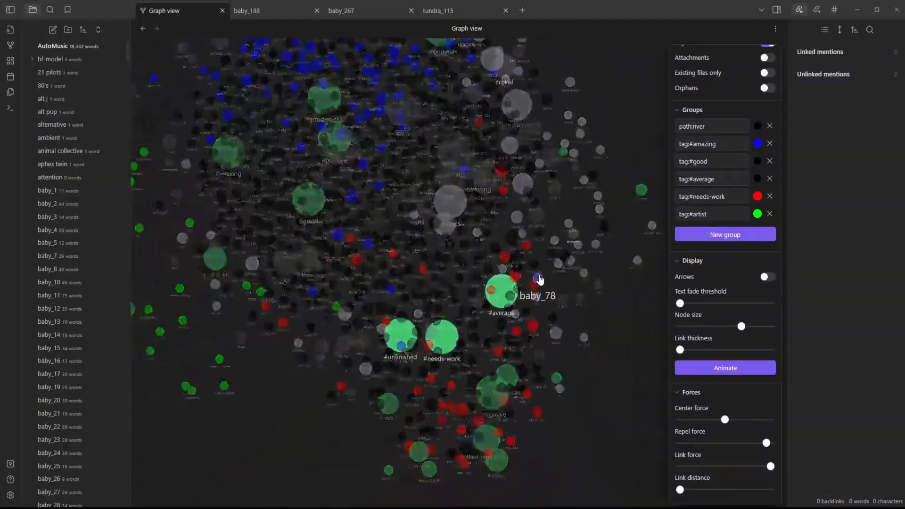
pyautogui.moveTo(529, 221); pyautogui.dragTo(553, 241)
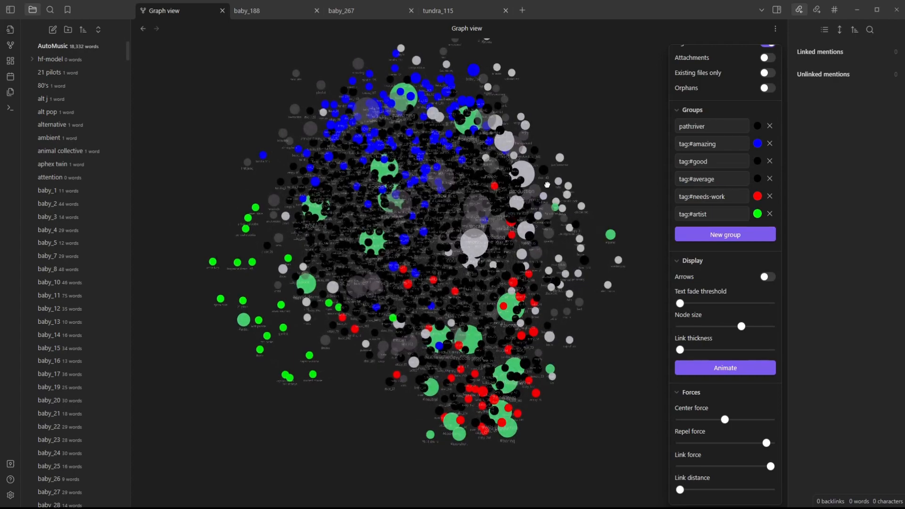
pyautogui.moveTo(546, 182); pyautogui.dragTo(553, 195)
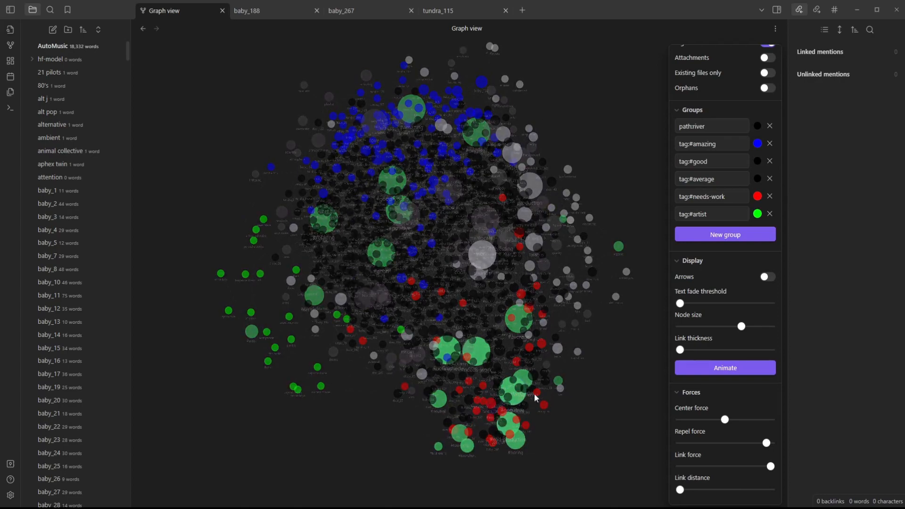